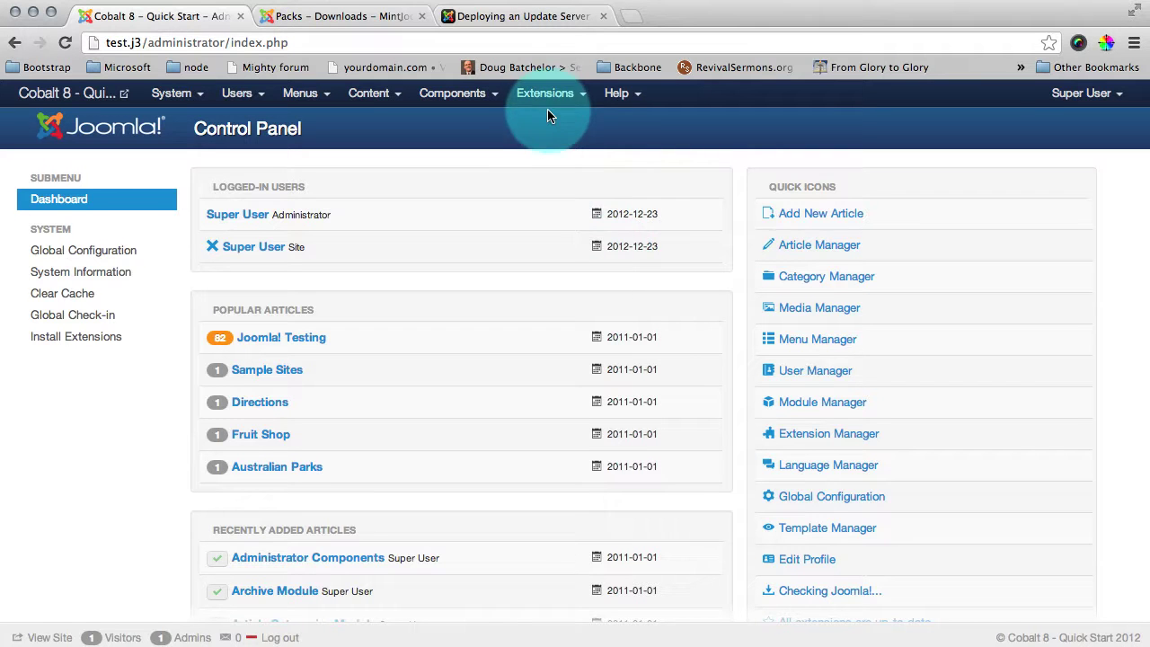
- Open the update page of the Extension Manager
{"action": "left_click", "coordinate": [548, 94]}
{"action": "left_click", "coordinate": [549, 120]}
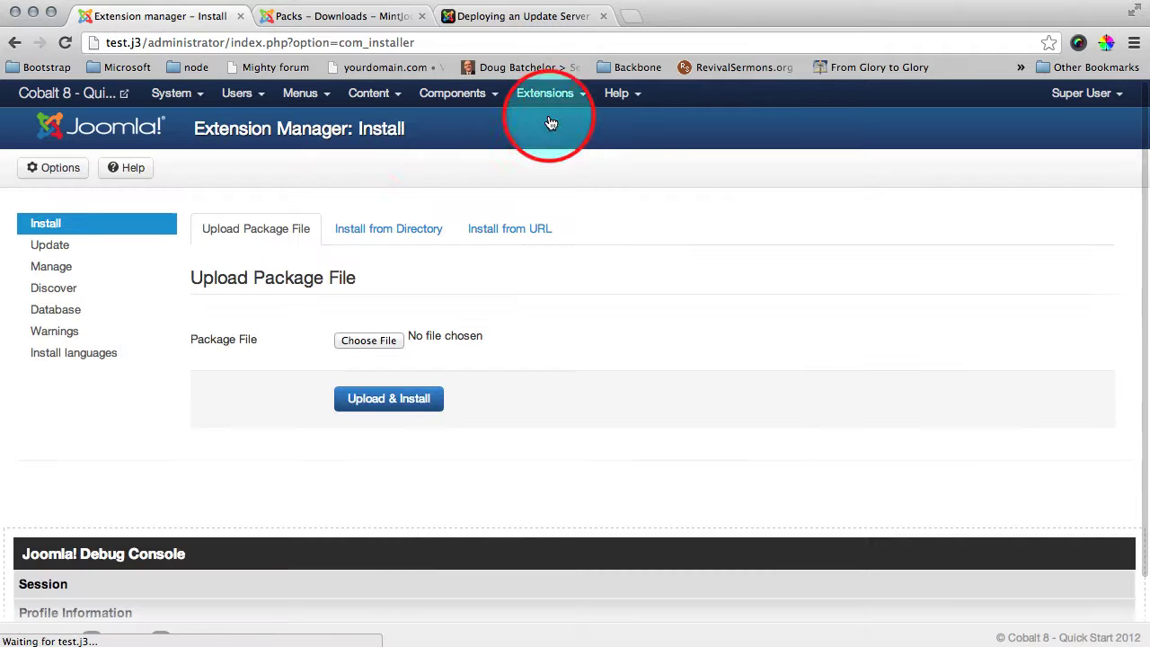
{"action": "left_click", "coordinate": [59, 250]}
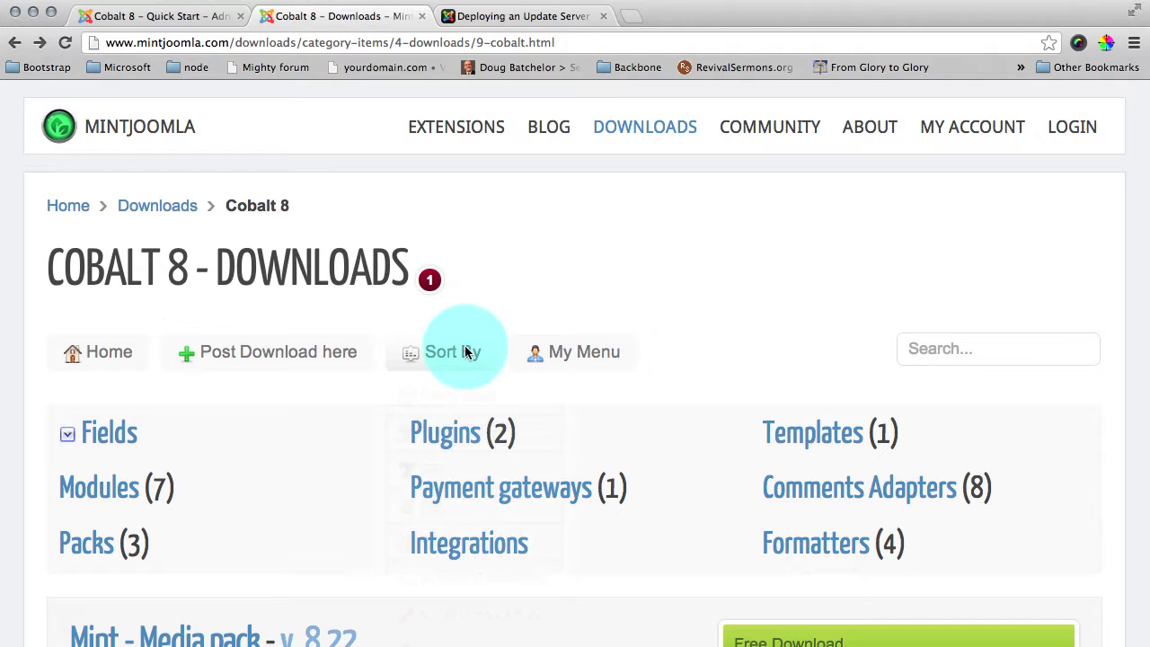
- Review the Media Fields and E-commerce Fields categories in the Cobalt 8 downloads on the Mintjoomla site
{"action": "left_click", "coordinate": [70, 435]}
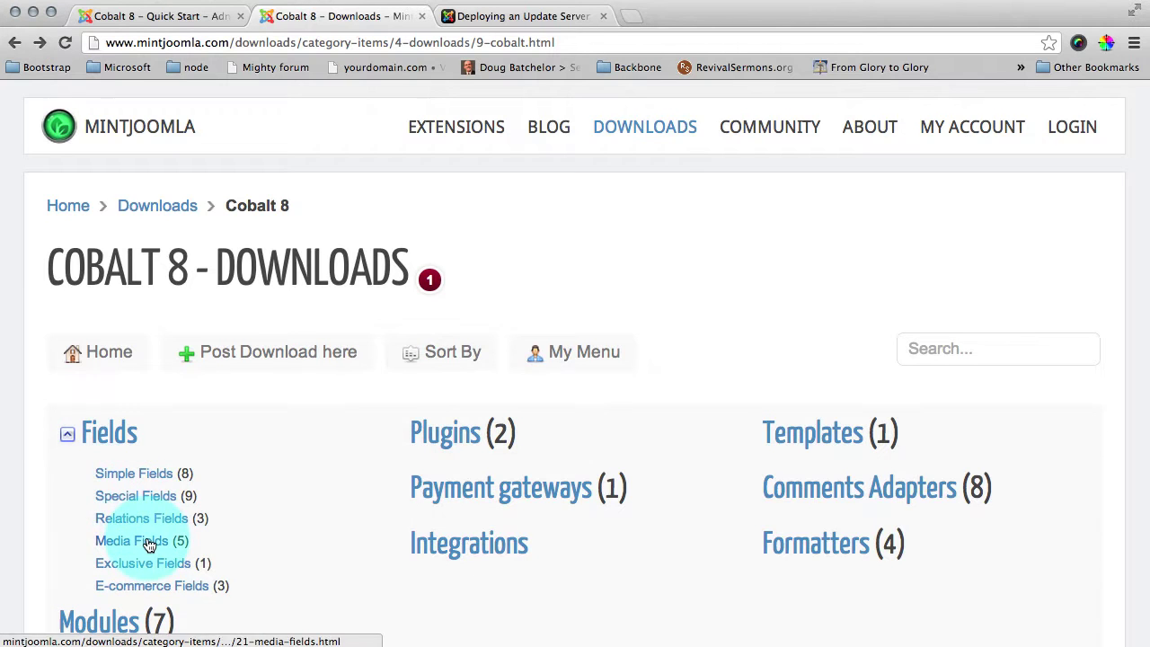
{"action": "left_click", "coordinate": [148, 540]}
{"action": "scroll", "coordinate": [149, 545], "scroll_direction": "down", "scroll_amount": 10}
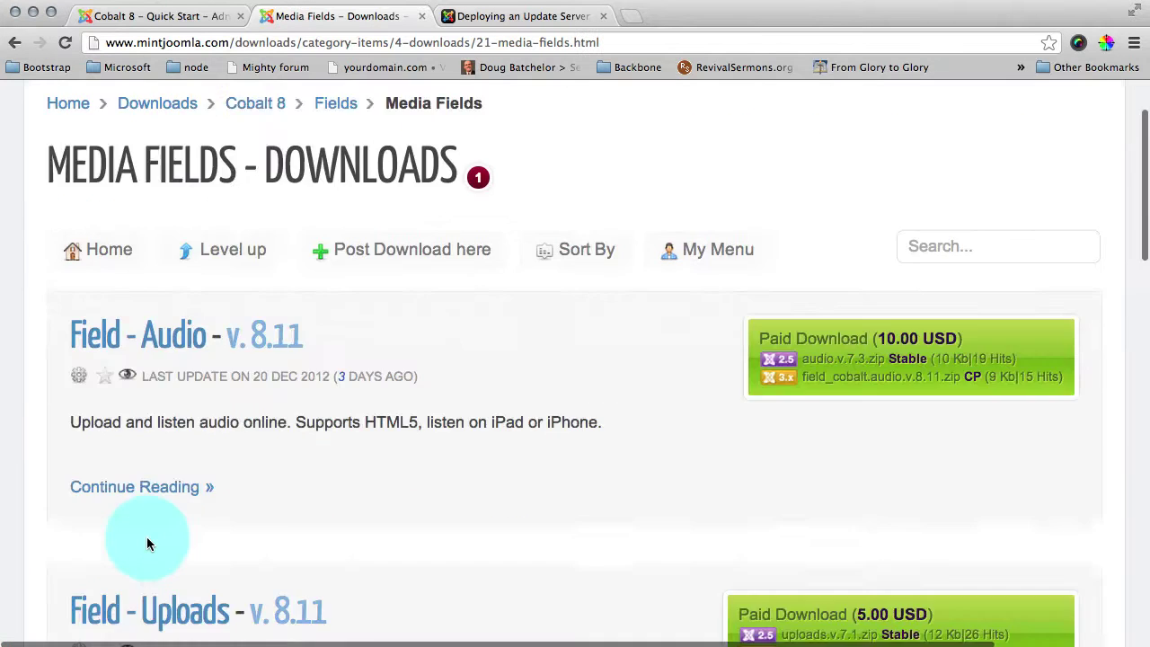
{"action": "scroll", "coordinate": [147, 538], "scroll_direction": "up", "scroll_amount": 3}
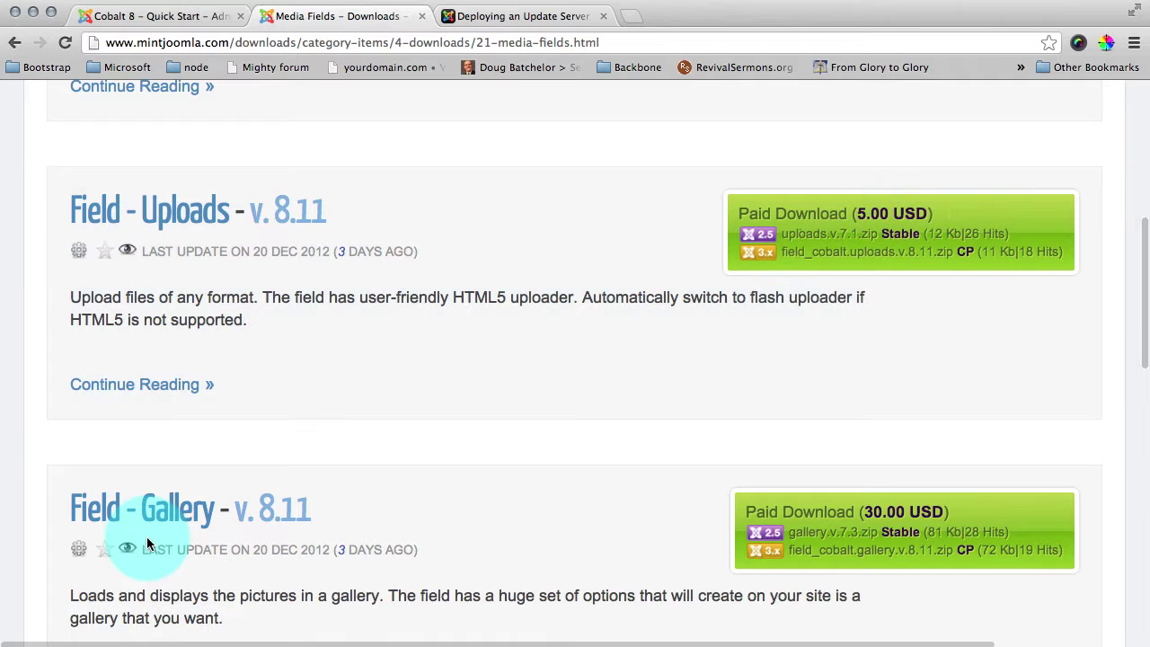
{"action": "key", "text": "super+bracketleft"}
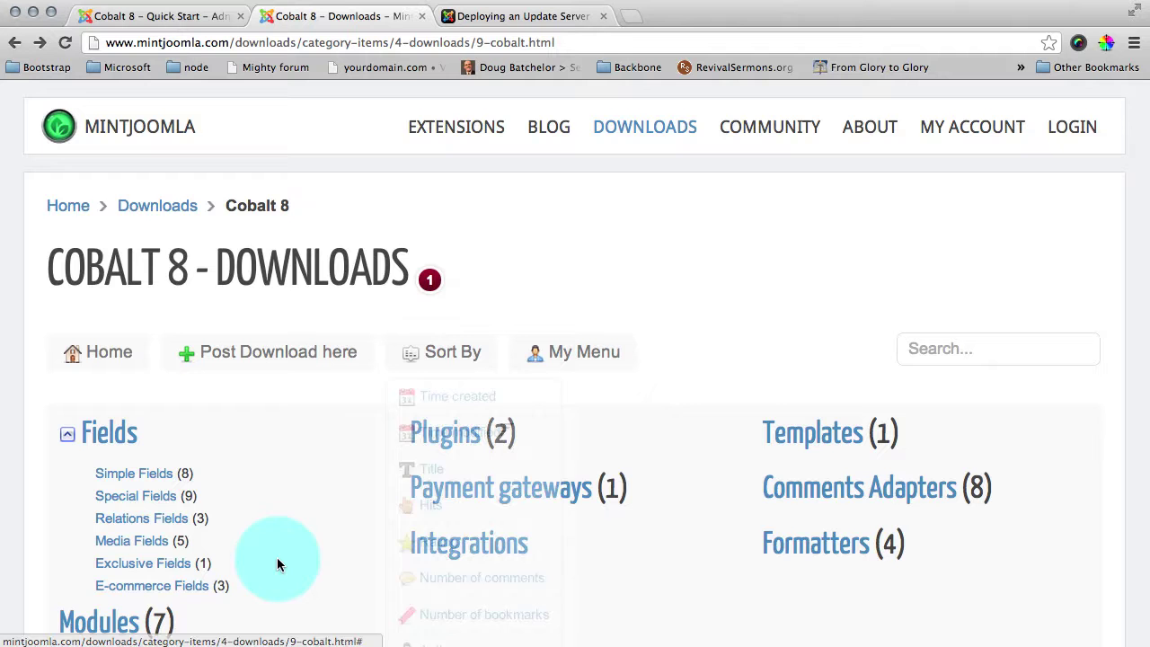
{"action": "left_click", "coordinate": [163, 593]}
{"action": "scroll", "coordinate": [163, 593], "scroll_direction": "down", "scroll_amount": 8}
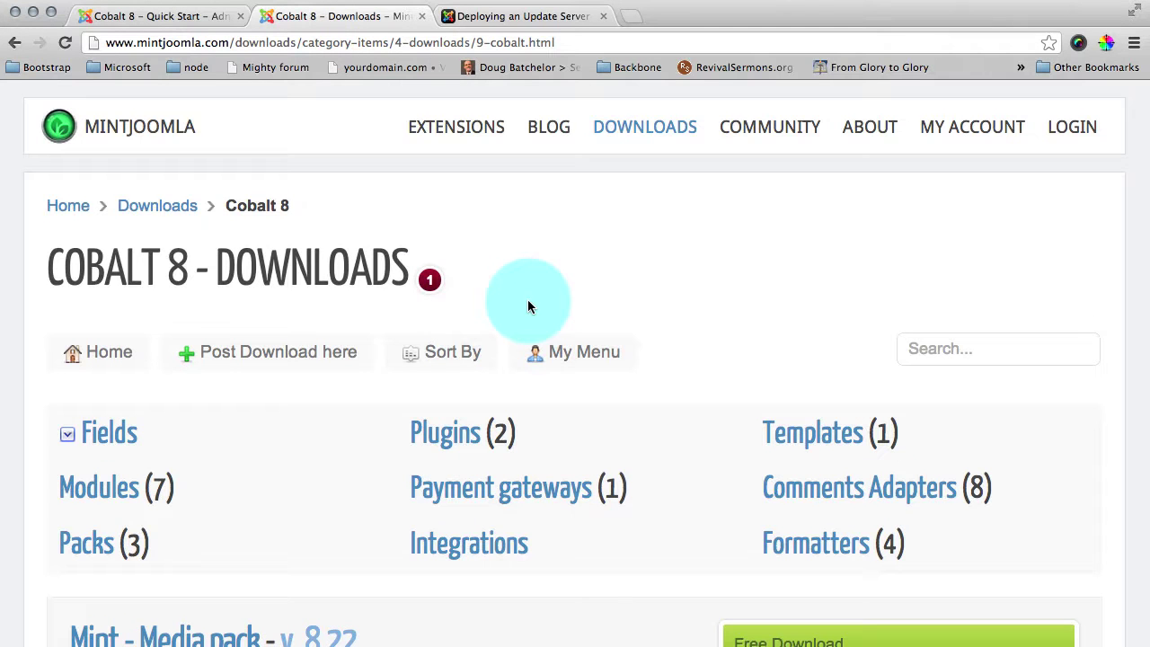
- Open the Formatters category of the Cobalt 8 downloads and look at the Joomla Update Server formatter plugin
{"action": "left_click", "coordinate": [575, 351]}
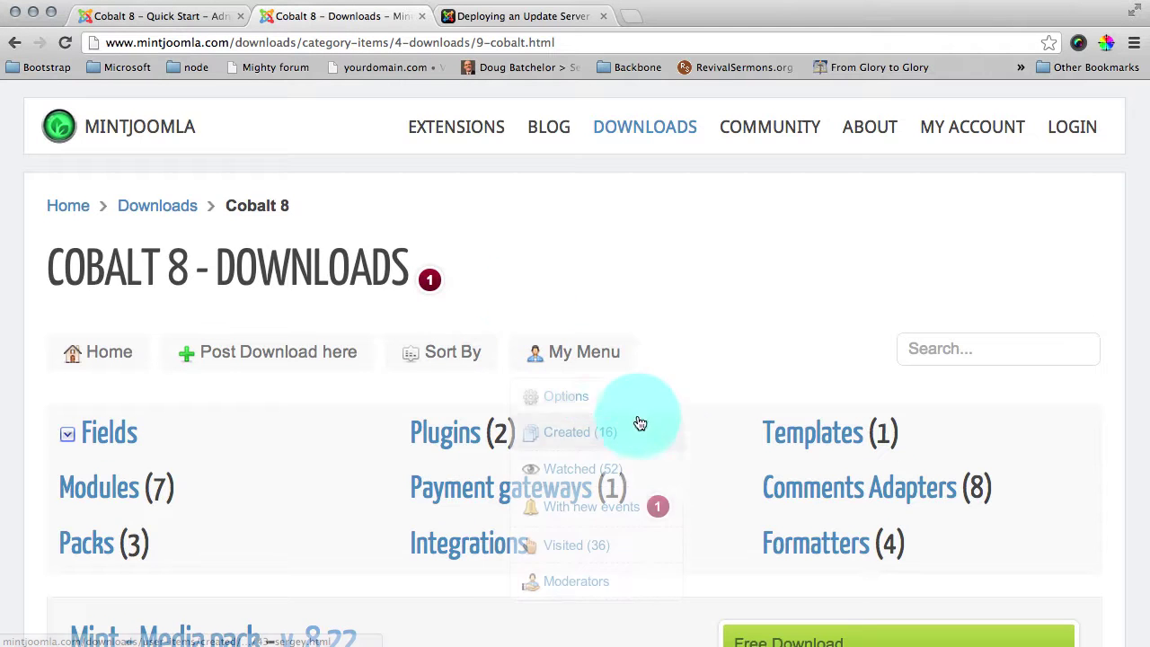
{"action": "left_click", "coordinate": [833, 545]}
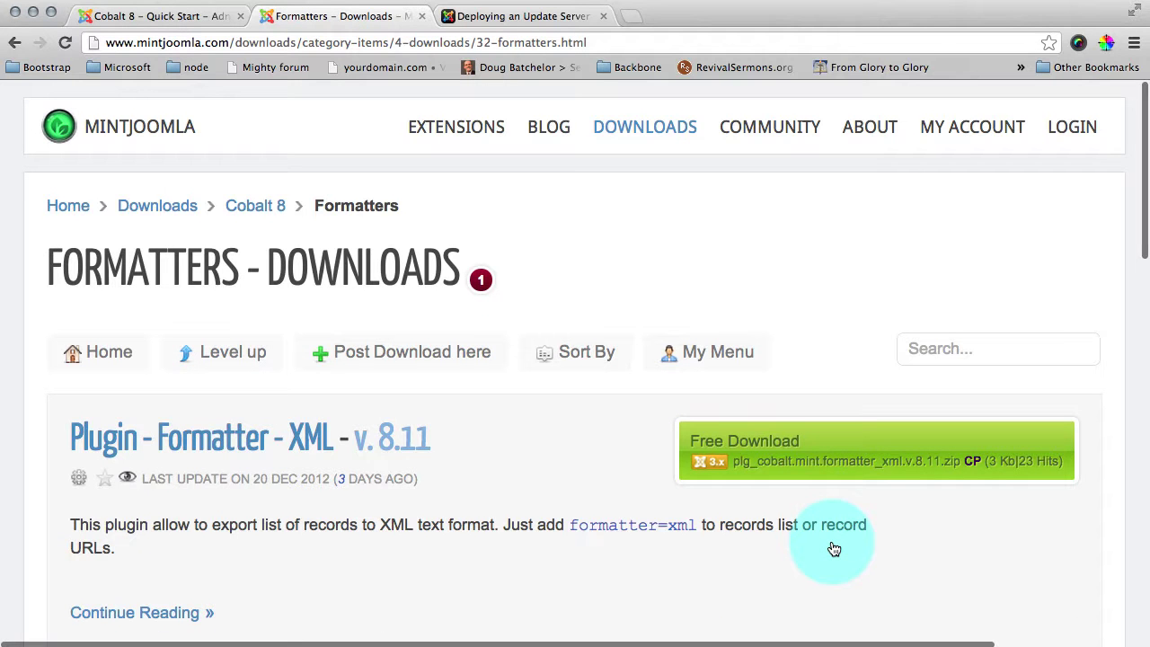
{"action": "scroll", "coordinate": [833, 548], "scroll_direction": "down", "scroll_amount": 5}
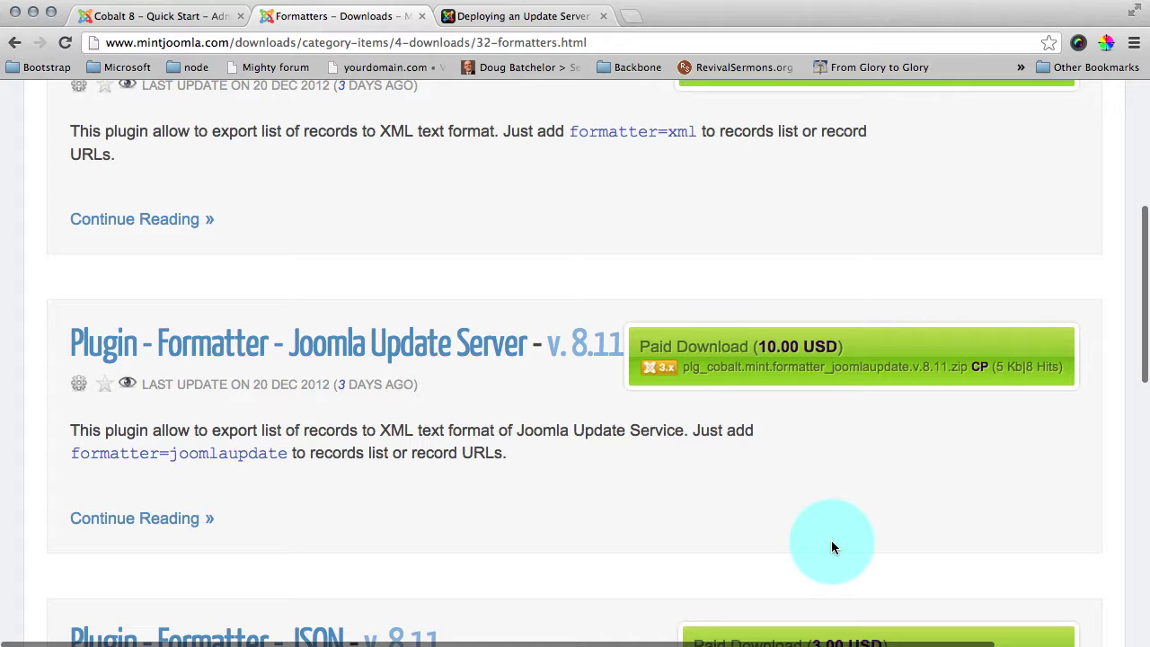
- Return to the Cobalt 8 downloads and view the Downloads for Joomla Extensions pack in the Packs category
{"action": "key", "text": "super+bracketleft"}
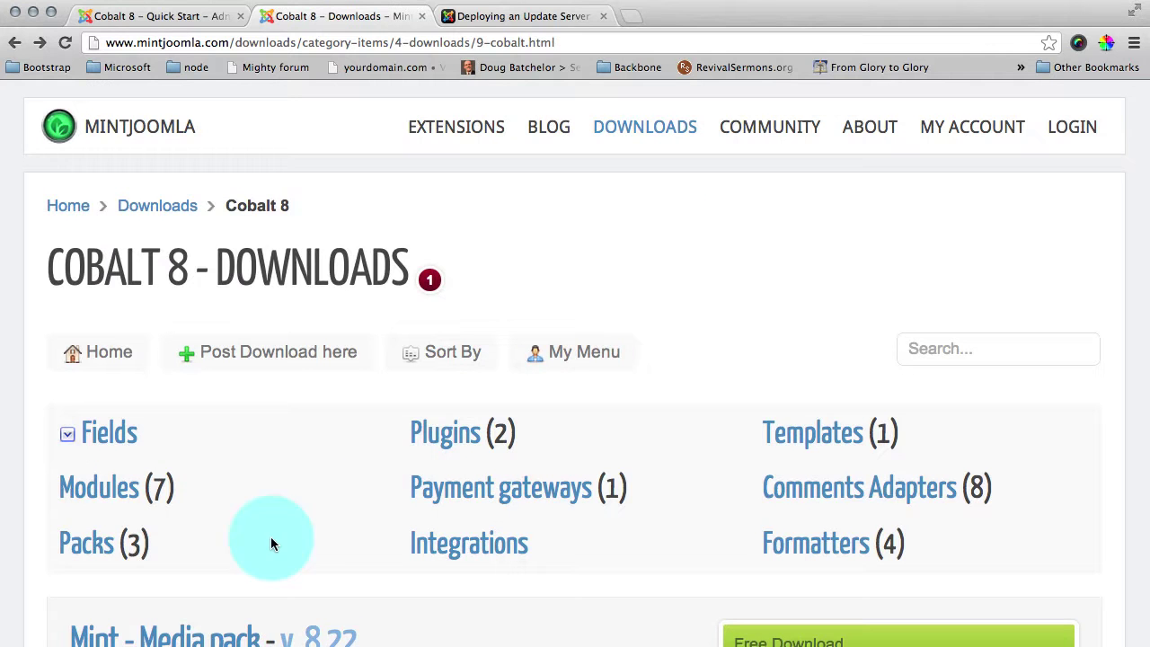
{"action": "left_click", "coordinate": [88, 550]}
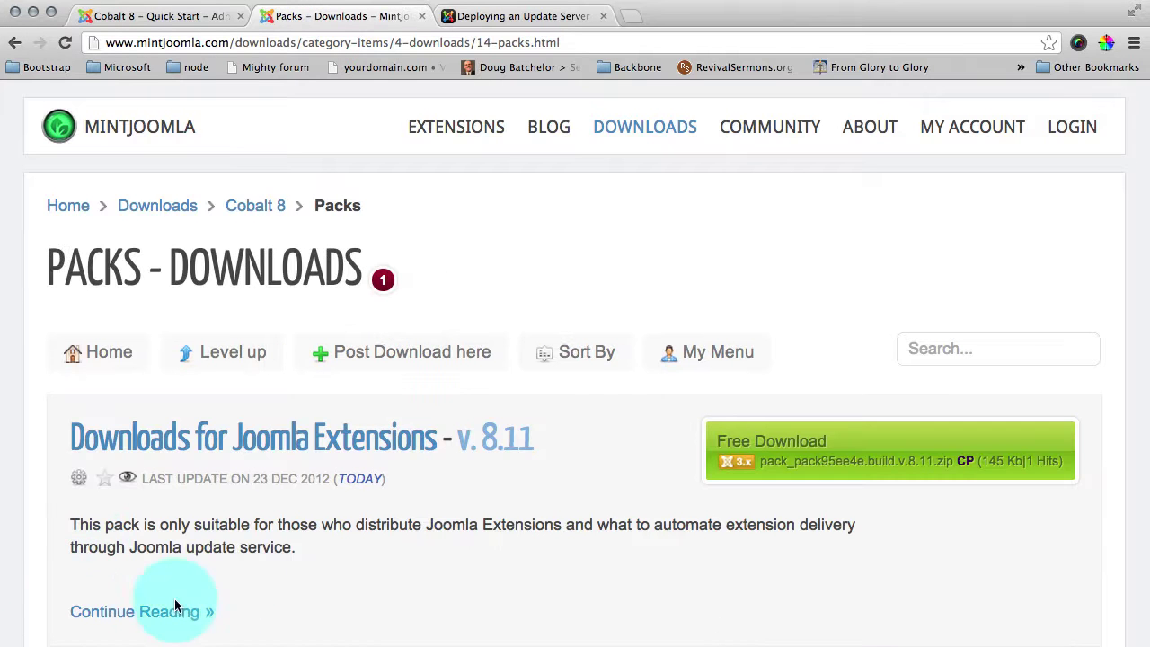
{"action": "scroll", "coordinate": [263, 575], "scroll_direction": "down", "scroll_amount": 3}
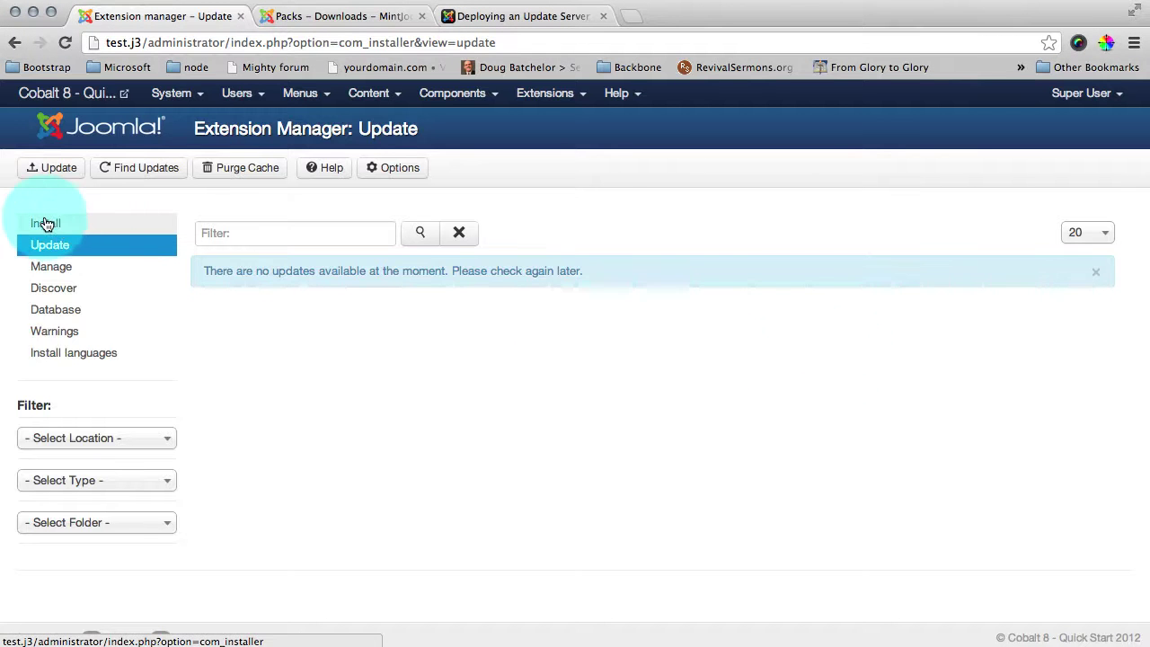
- Upload and install plg_cobalt.mint.formatter_joomlaupdate.v.8.13.zip from the formatters folder through the Extension Manager
{"action": "left_click", "coordinate": [47, 224]}
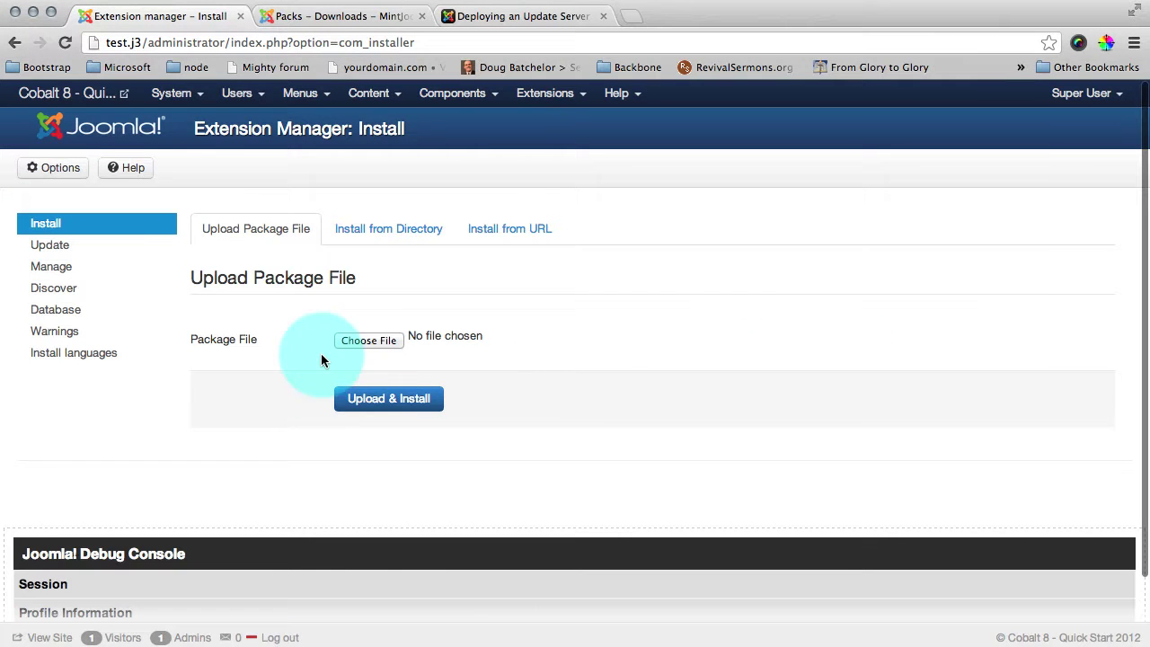
{"action": "left_click", "coordinate": [370, 342]}
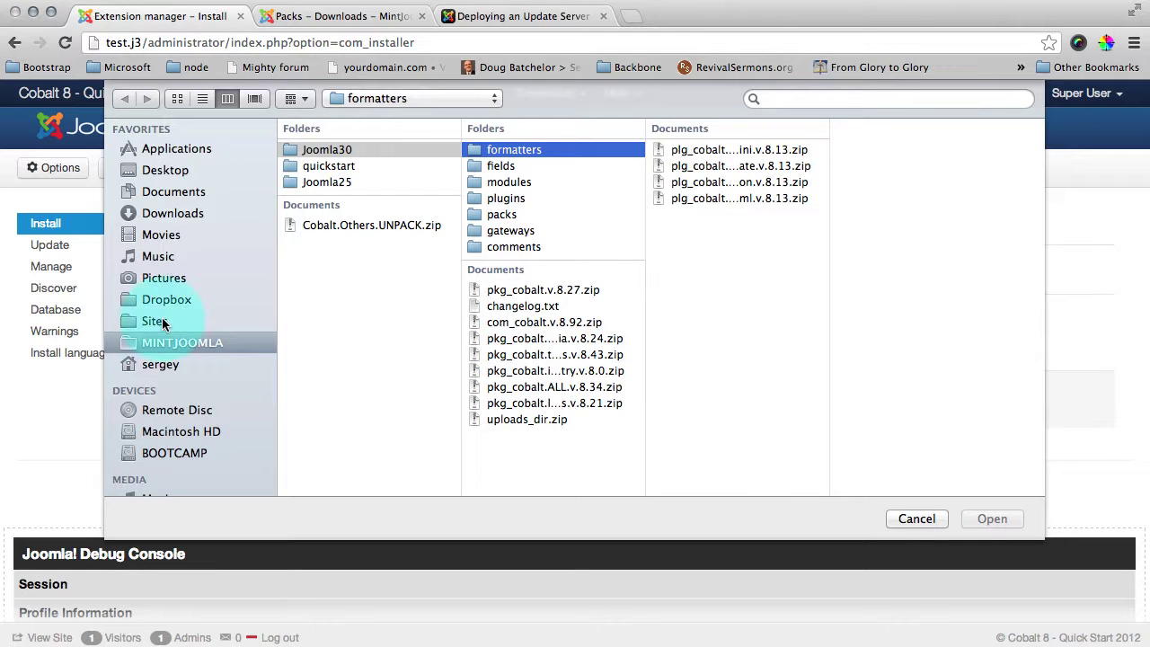
{"action": "left_click_drag", "start_coordinate": [826, 282], "coordinate": [964, 308]}
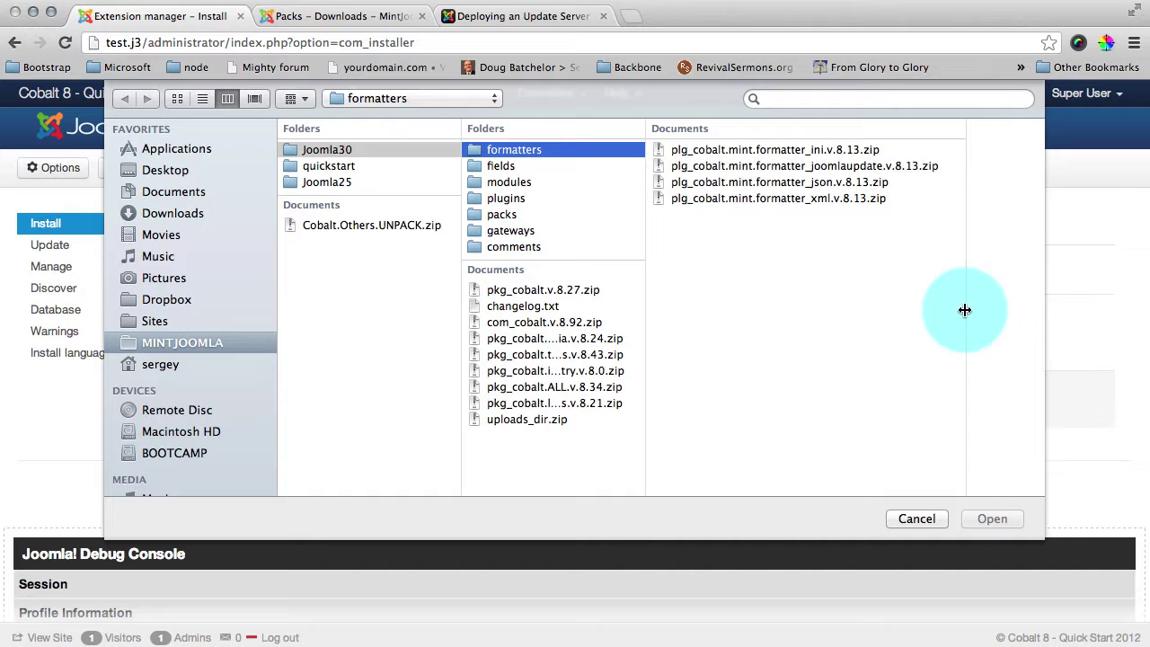
{"action": "left_click", "coordinate": [858, 167]}
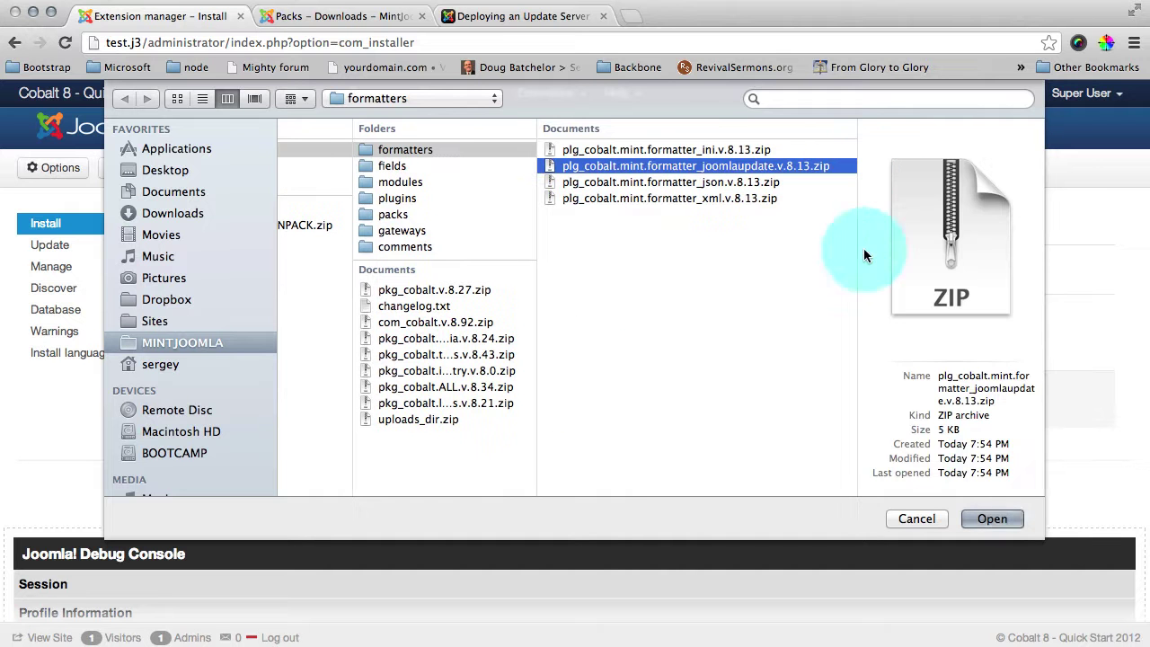
{"action": "left_click", "coordinate": [1011, 530]}
{"action": "left_click", "coordinate": [997, 521]}
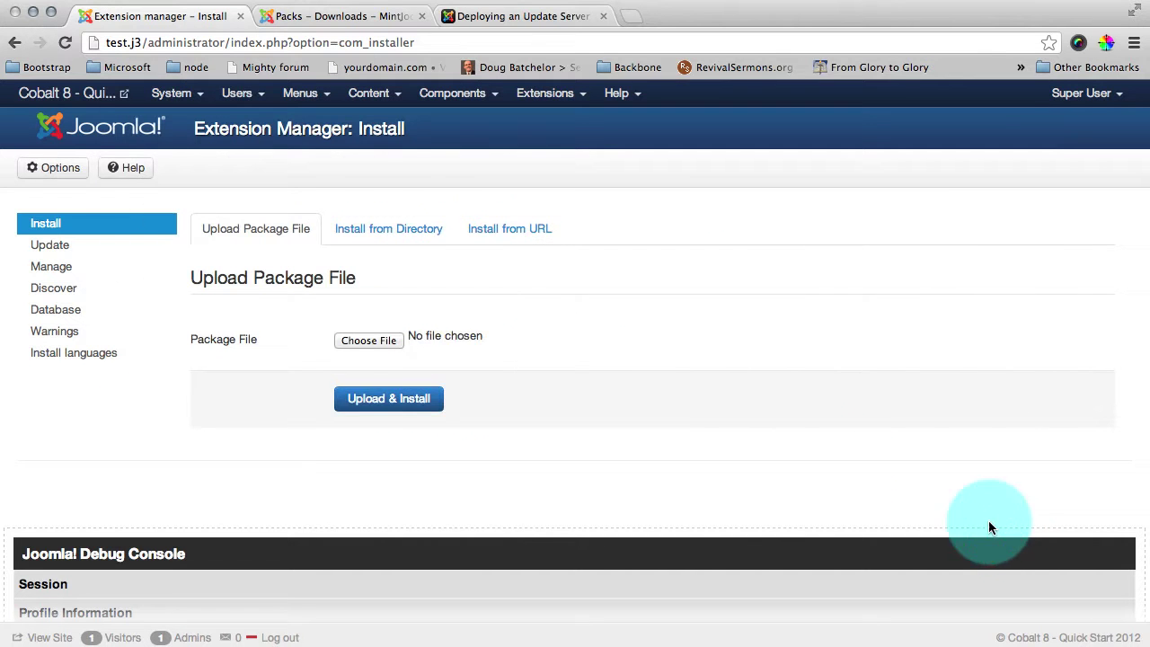
{"action": "left_click", "coordinate": [398, 398]}
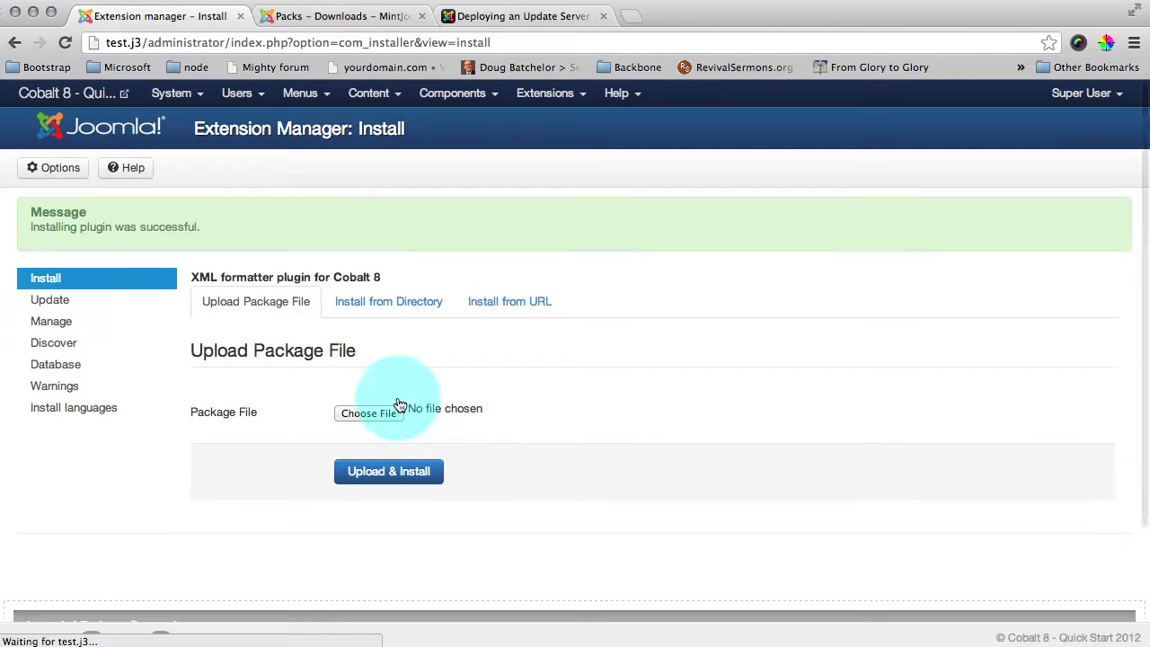
- Upload and install the Cobalt 8 Downloads pack zip from the cache folder of mintjoomla-j3 under Sites/dev
{"action": "left_click", "coordinate": [371, 409]}
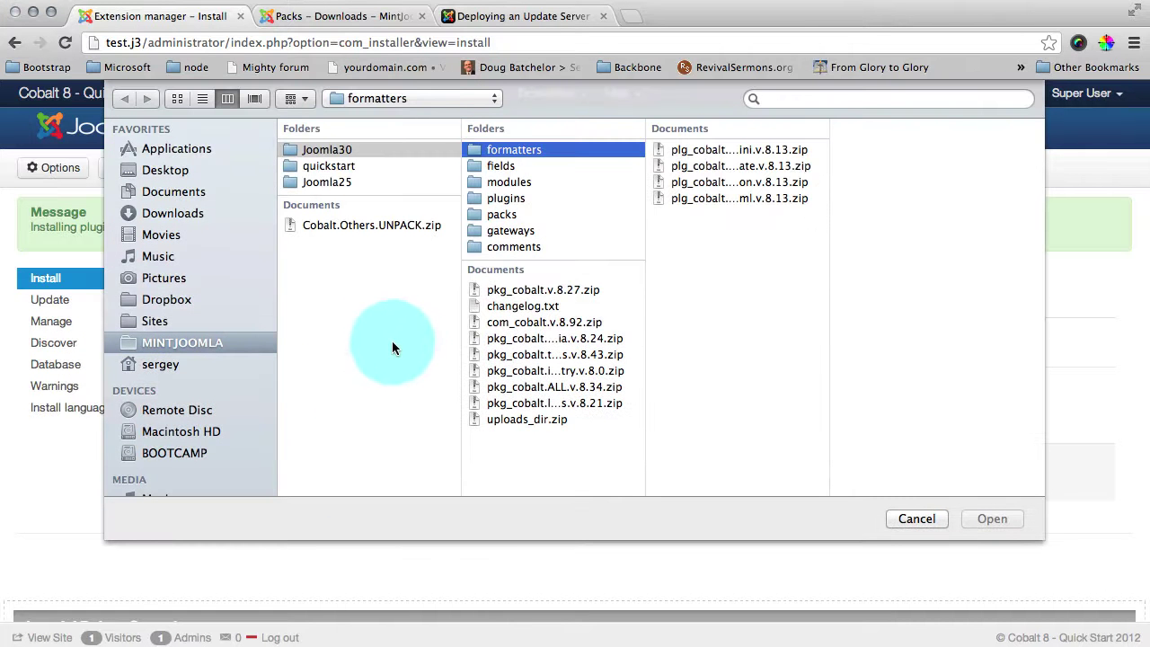
{"action": "left_click", "coordinate": [154, 321]}
{"action": "left_click", "coordinate": [324, 183]}
{"action": "left_click", "coordinate": [495, 165]}
{"action": "left_click", "coordinate": [705, 198]}
{"action": "left_click", "coordinate": [864, 165]}
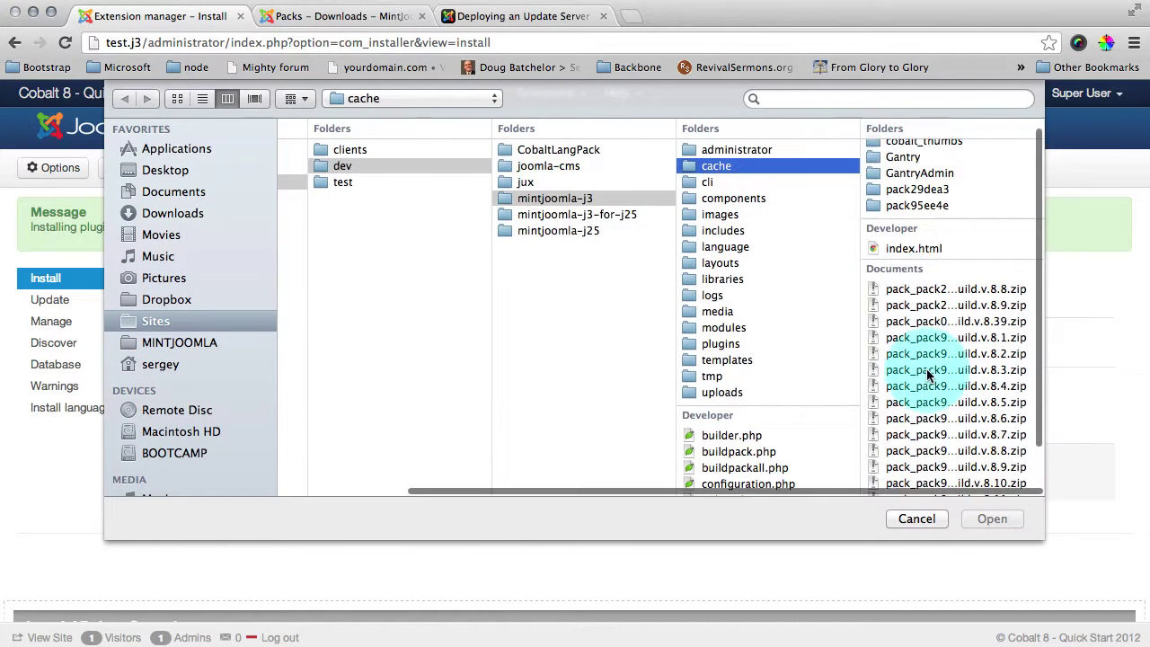
{"action": "double_click", "coordinate": [983, 479]}
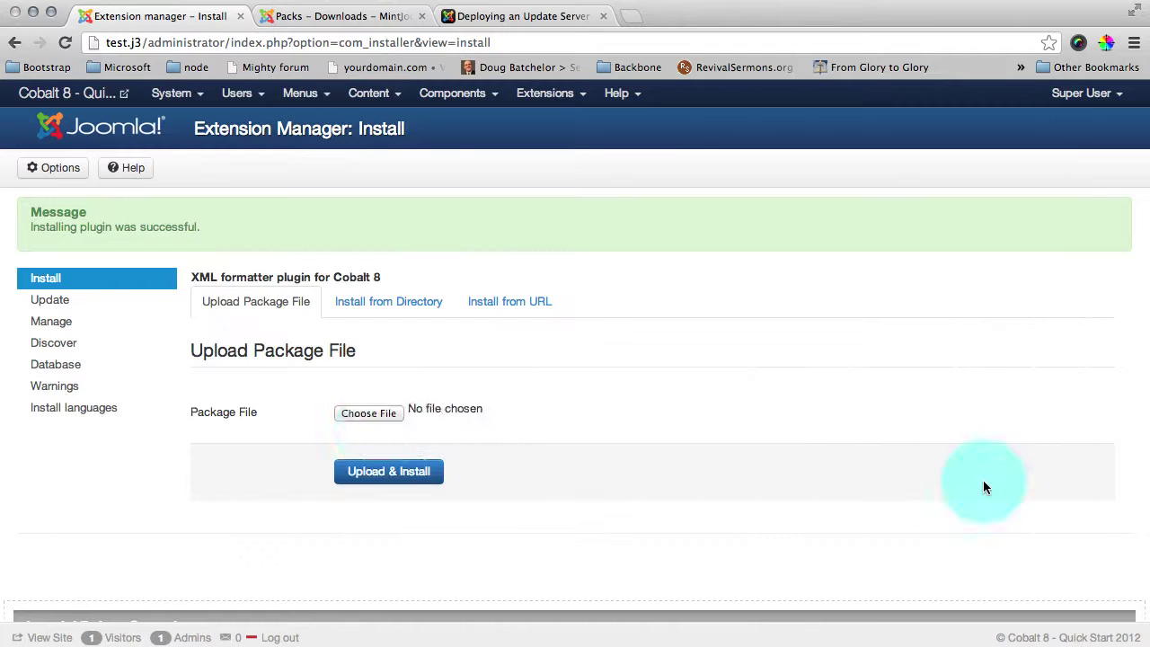
{"action": "left_click", "coordinate": [378, 471]}
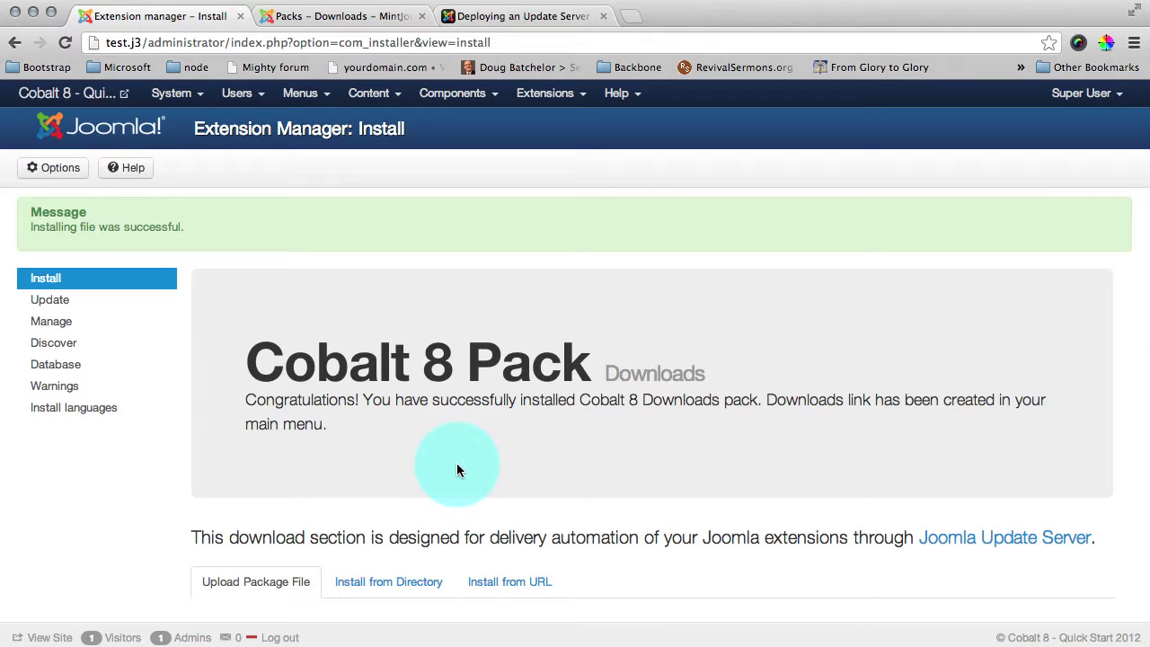
- Open the site's front end and view the Downloads section from the main menu
{"action": "left_click", "coordinate": [38, 637]}
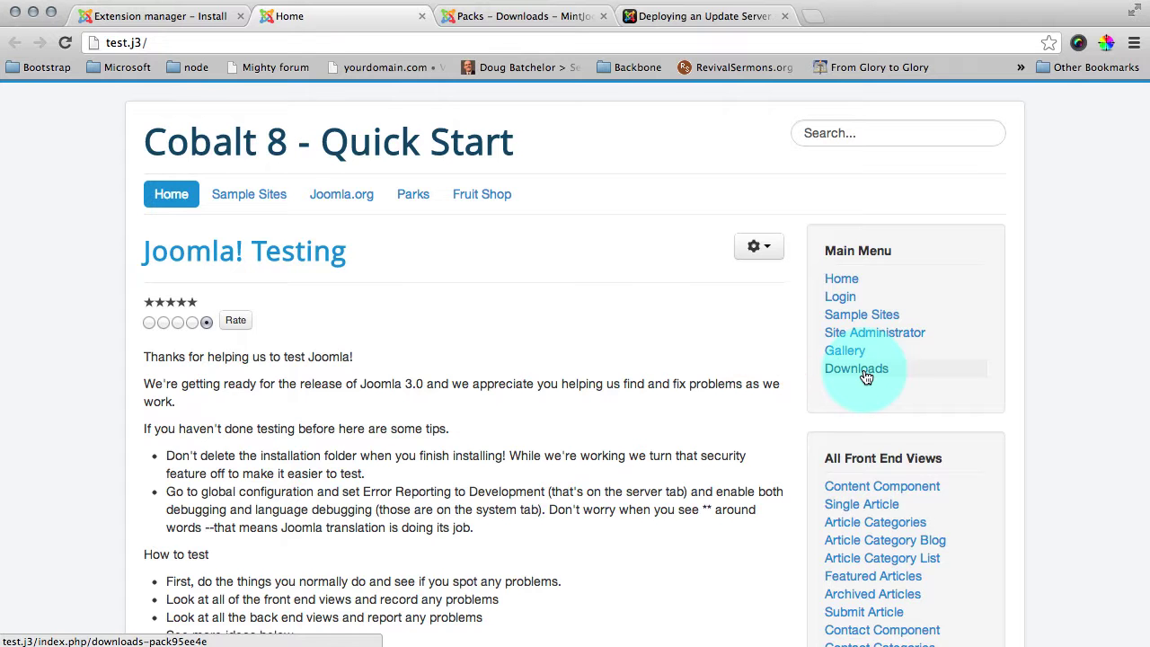
{"action": "left_click", "coordinate": [864, 376]}
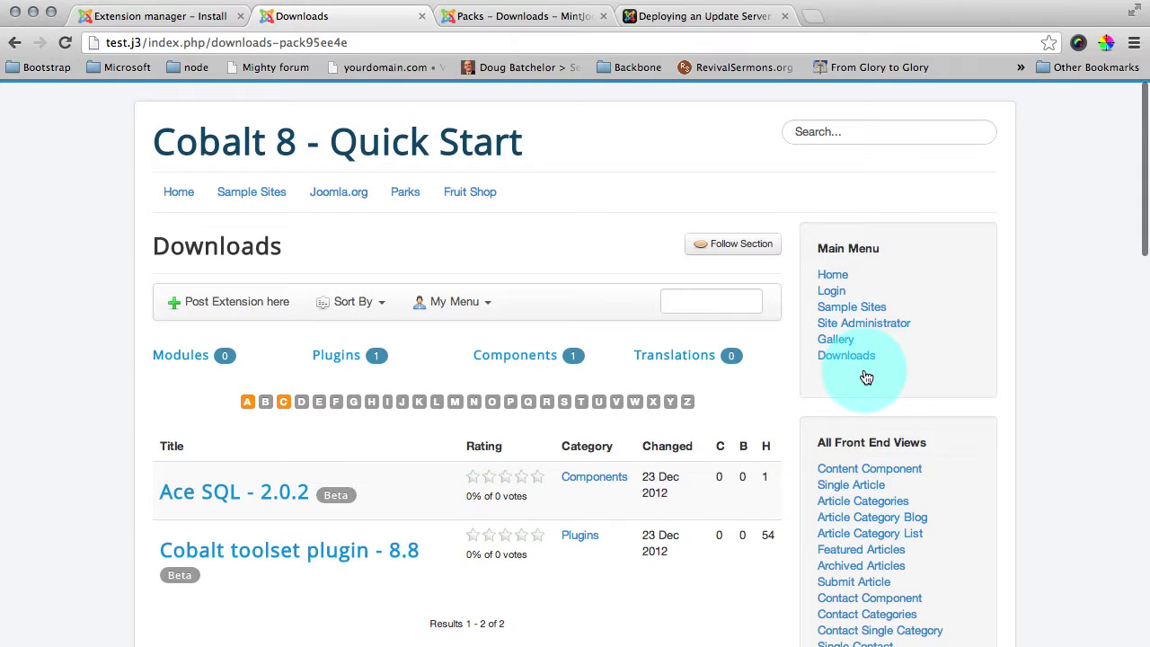
{"action": "scroll", "coordinate": [761, 410], "scroll_direction": "down", "scroll_amount": 3}
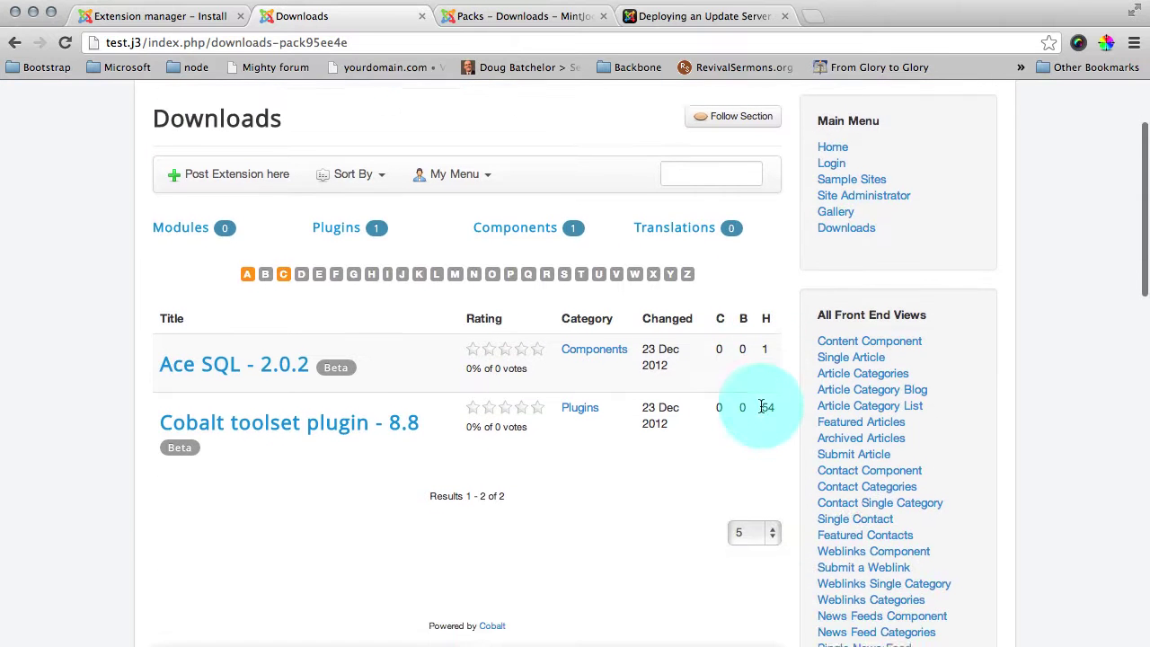
- Look at the form for posting a new extension, cancel it and return to the Downloads list
{"action": "scroll", "coordinate": [483, 206], "scroll_direction": "up", "scroll_amount": 2}
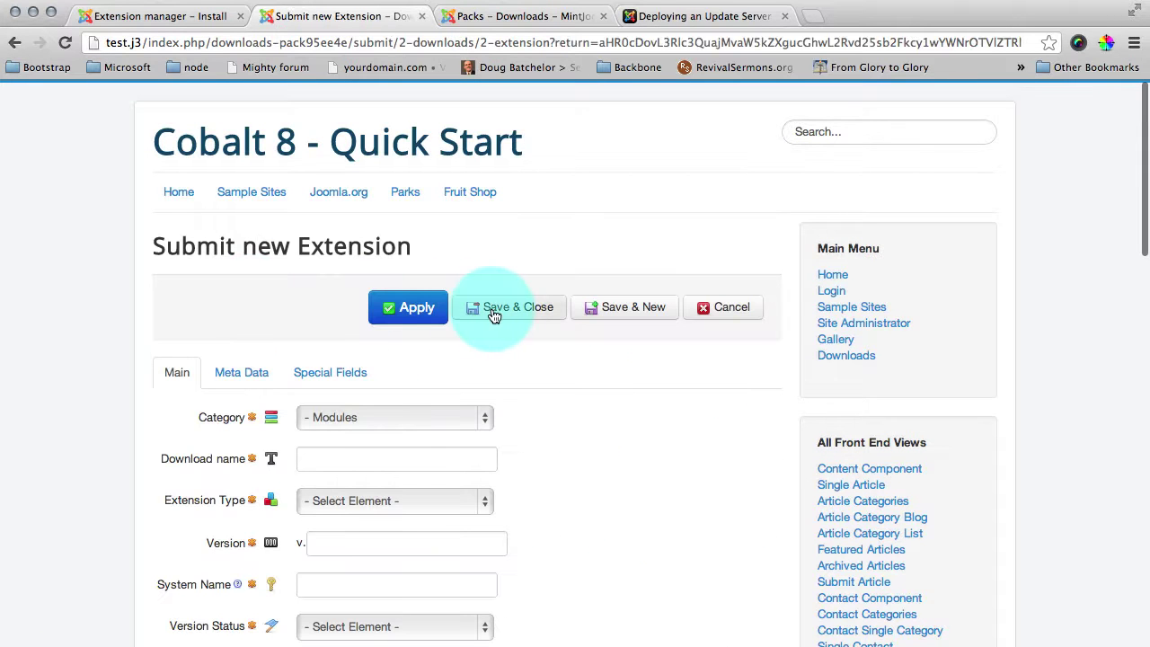
{"action": "left_click", "coordinate": [733, 308]}
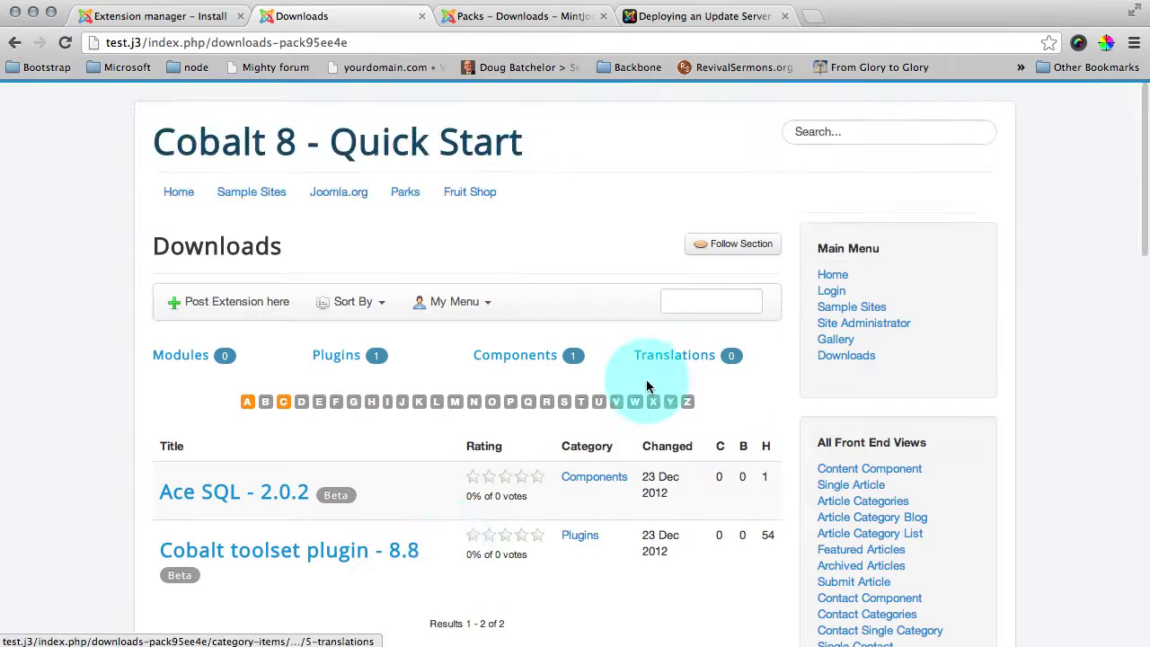
{"action": "scroll", "coordinate": [449, 429], "scroll_direction": "down", "scroll_amount": 2}
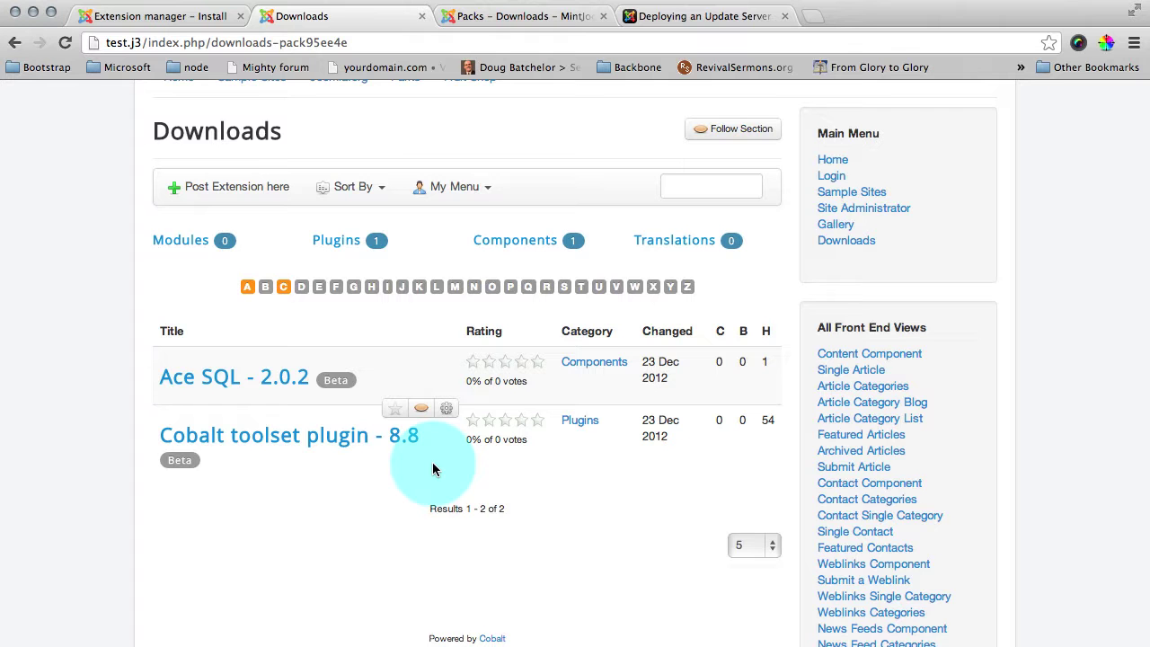
- Switch back to the administration and open the Joomla Update Service formatter plugin in the Plug-in Manager
{"action": "left_click", "coordinate": [173, 17]}
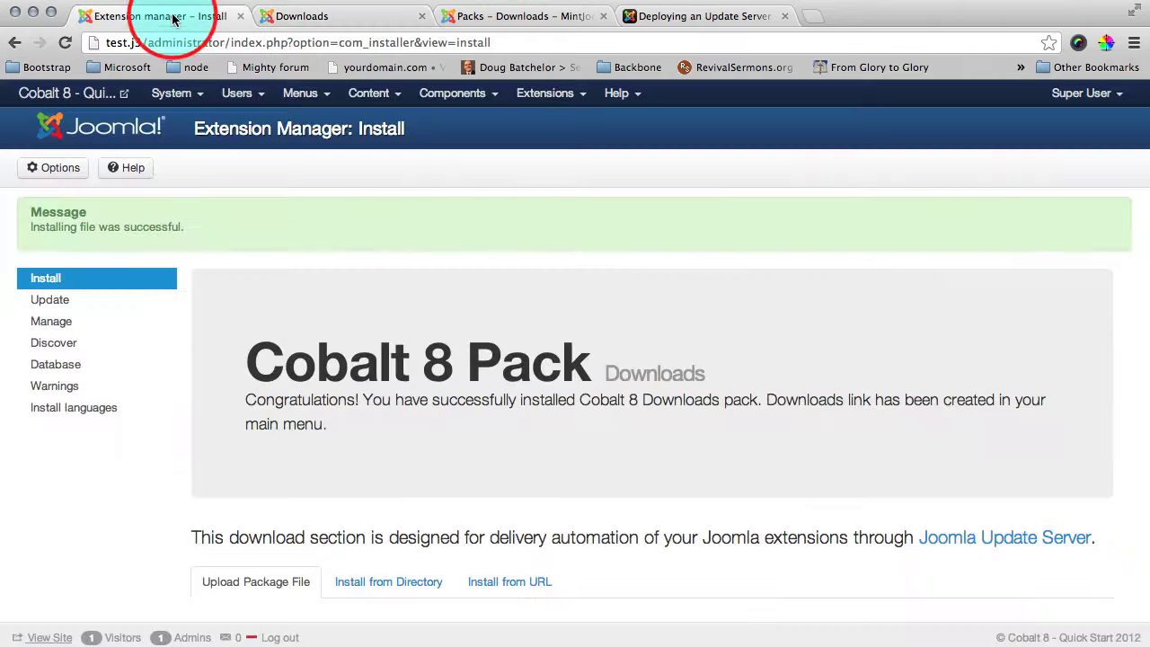
{"action": "left_click", "coordinate": [549, 93]}
{"action": "left_click", "coordinate": [550, 185]}
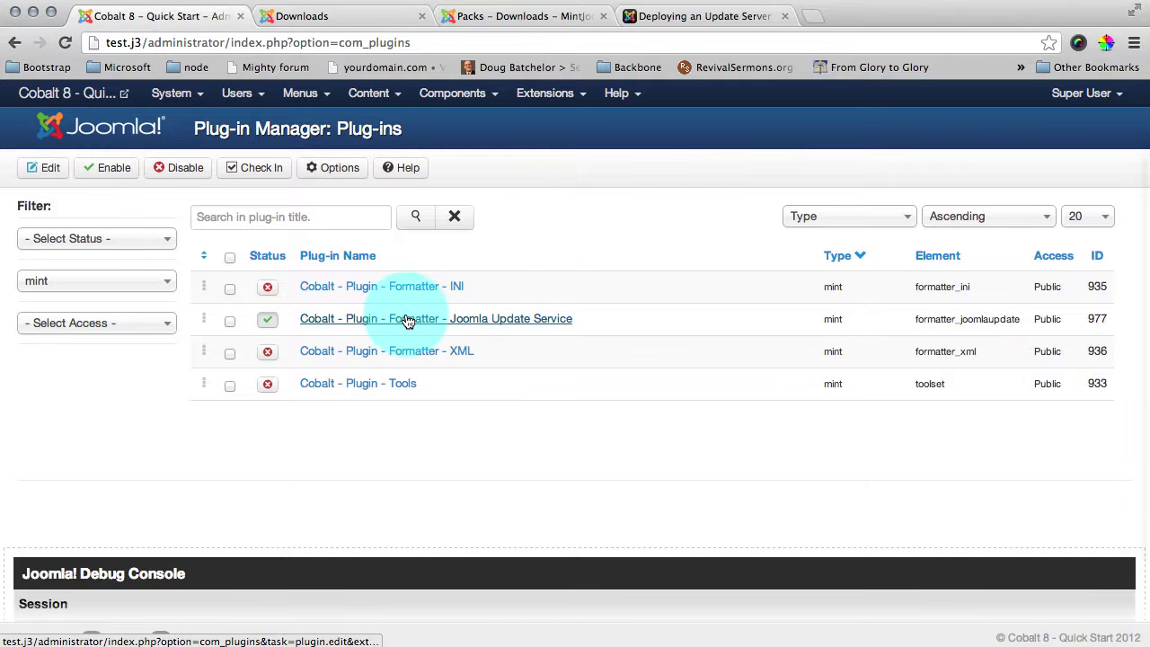
{"action": "left_click", "coordinate": [321, 322]}
{"action": "left_click", "coordinate": [272, 323]}
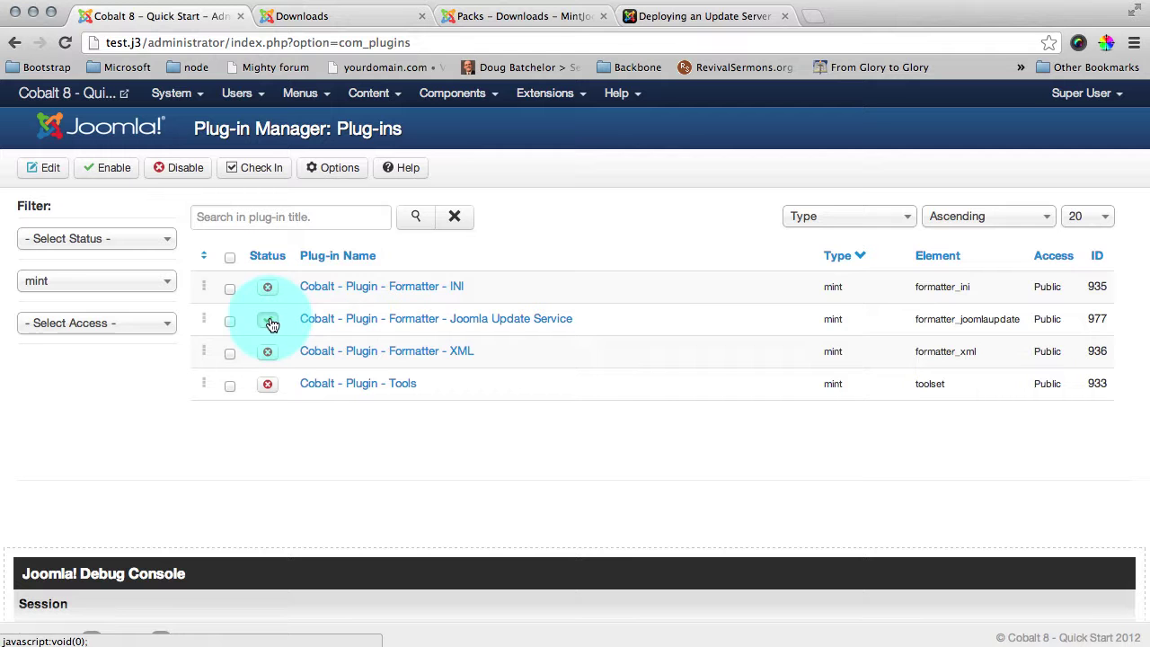
{"action": "left_click", "coordinate": [368, 328]}
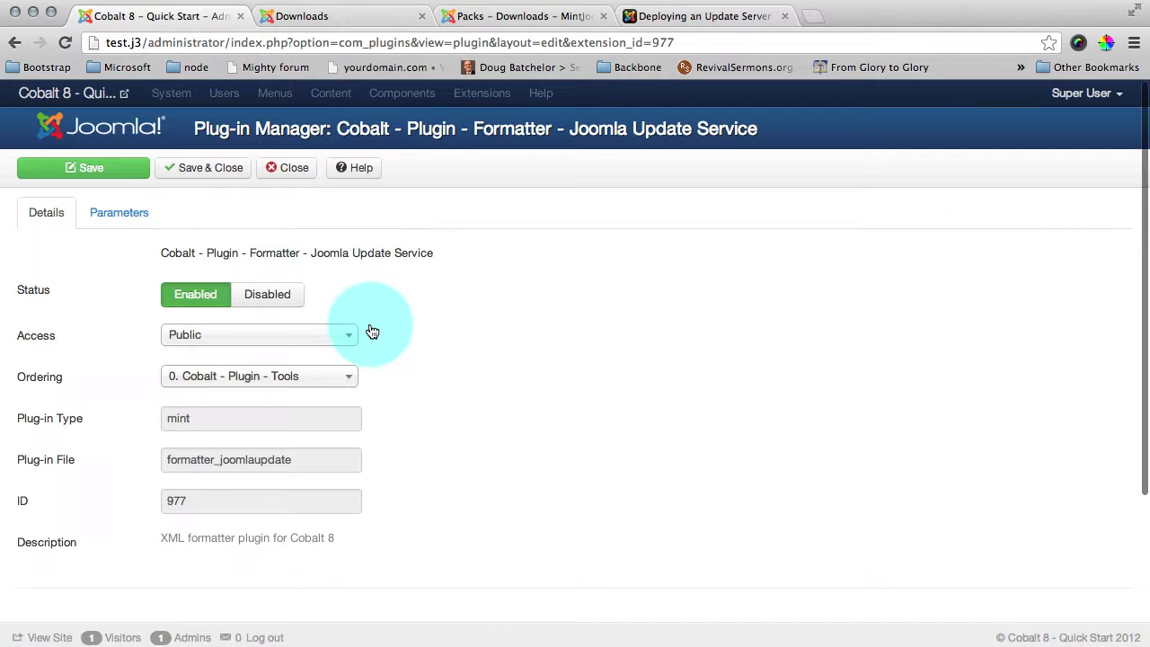
- Examine the field mapping parameters of the Joomla Update Service formatter plugin
{"action": "left_click", "coordinate": [111, 221]}
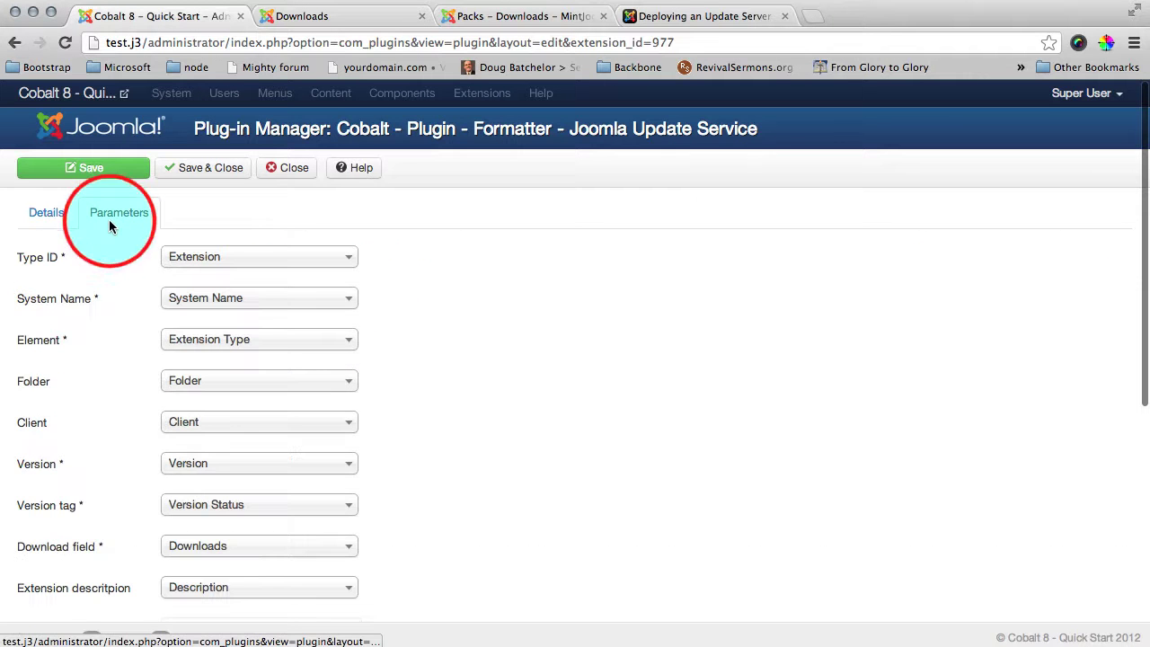
{"action": "scroll", "coordinate": [491, 444], "scroll_direction": "down", "scroll_amount": 2}
{"action": "scroll", "coordinate": [492, 444], "scroll_direction": "up", "scroll_amount": 2}
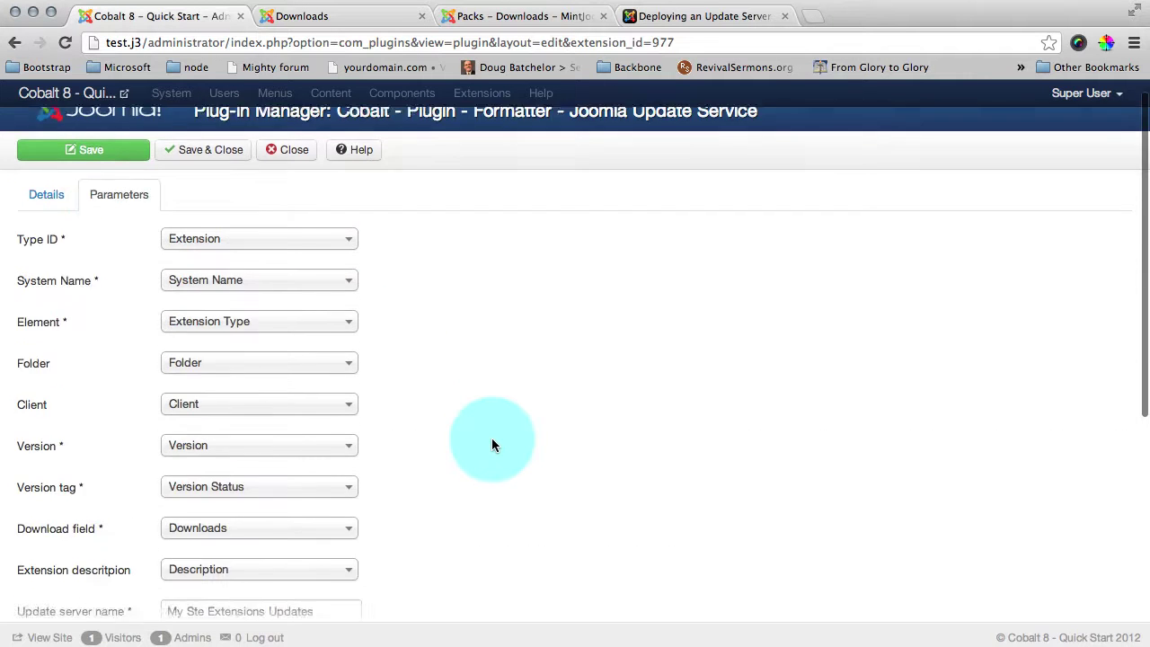
- Select Extension as the Type ID and consult the sample update XML on the Deploying an Update Server page before returning to the plugin
{"action": "left_click", "coordinate": [236, 256]}
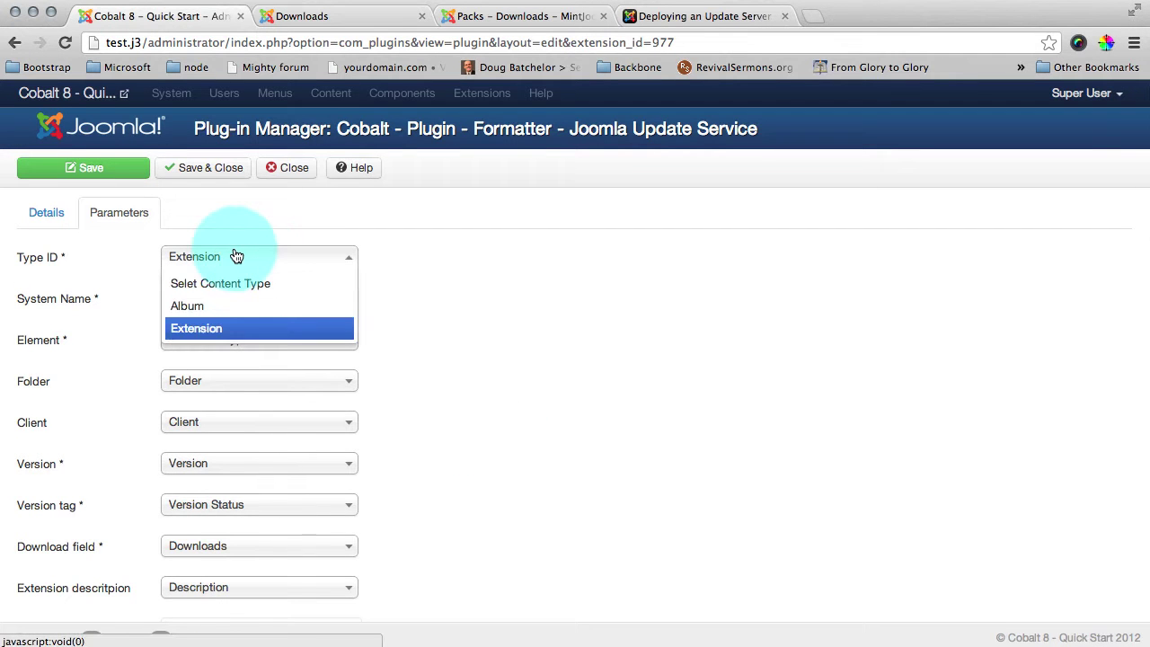
{"action": "left_click", "coordinate": [229, 334]}
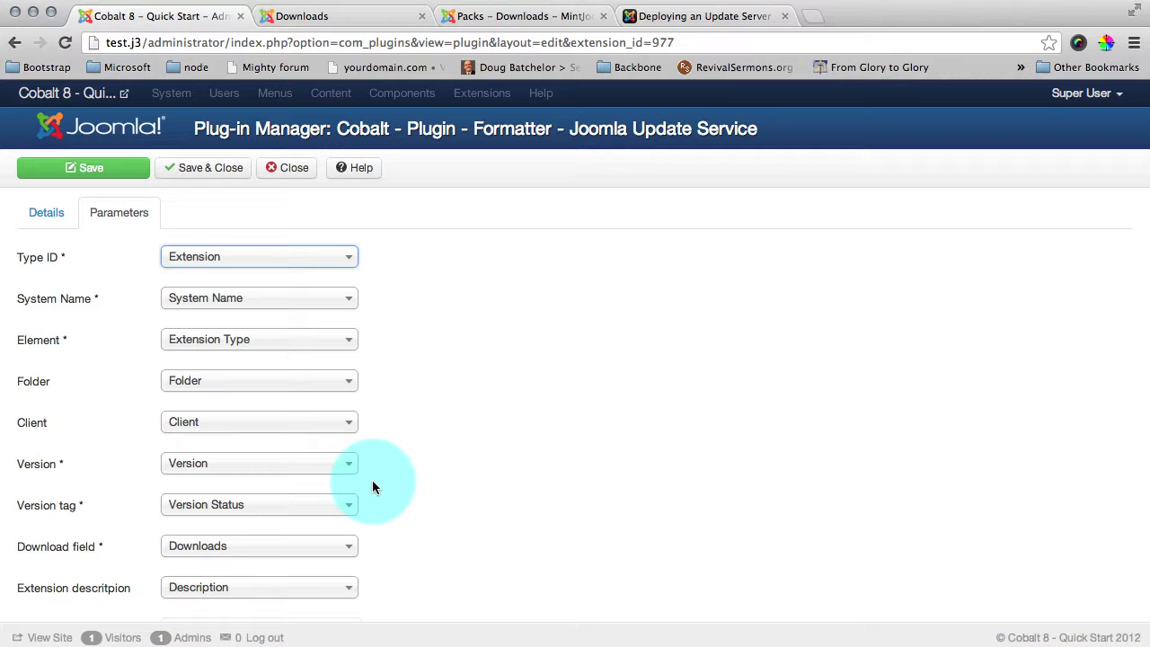
{"action": "left_click", "coordinate": [694, 16]}
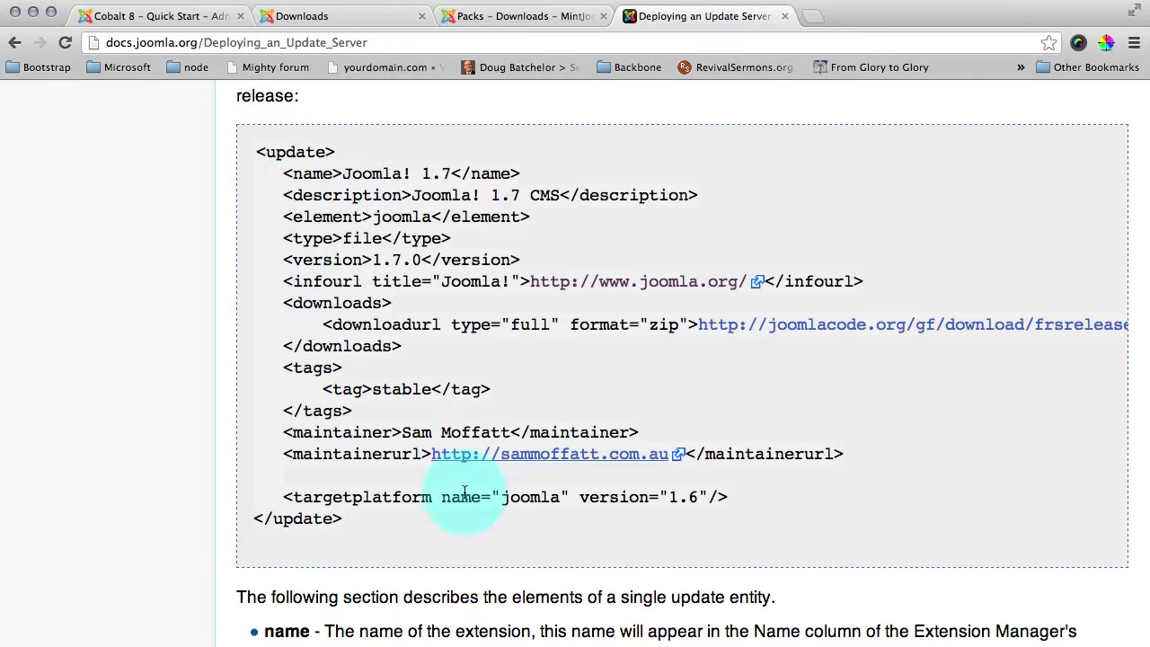
{"action": "left_click", "coordinate": [516, 16]}
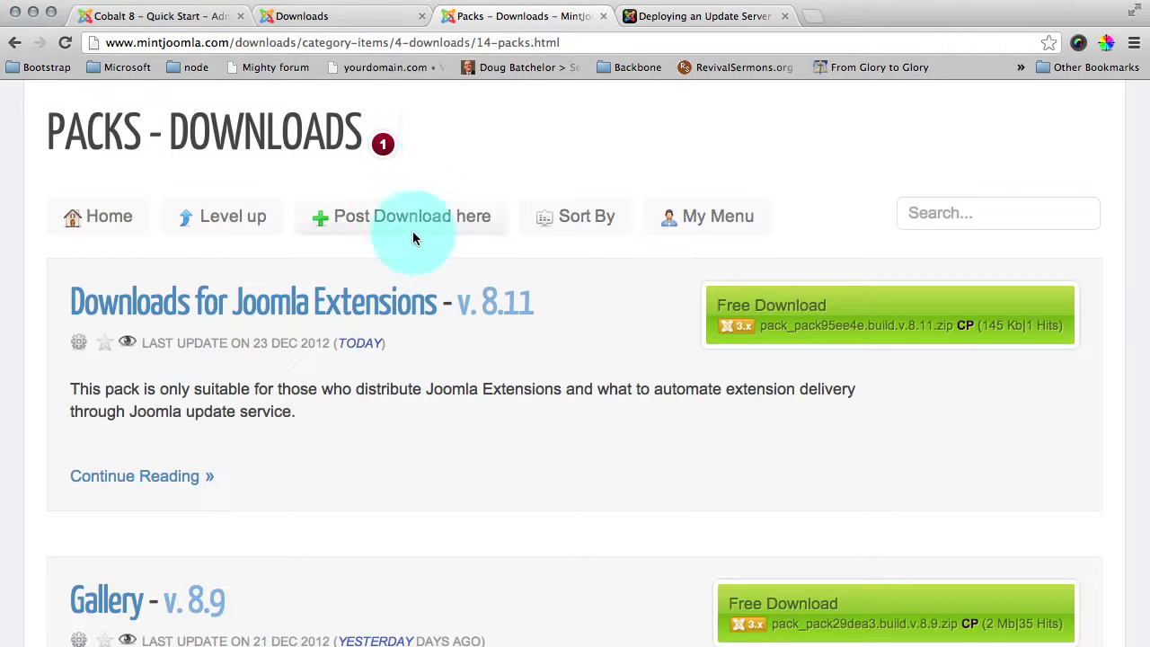
{"action": "left_click", "coordinate": [187, 15]}
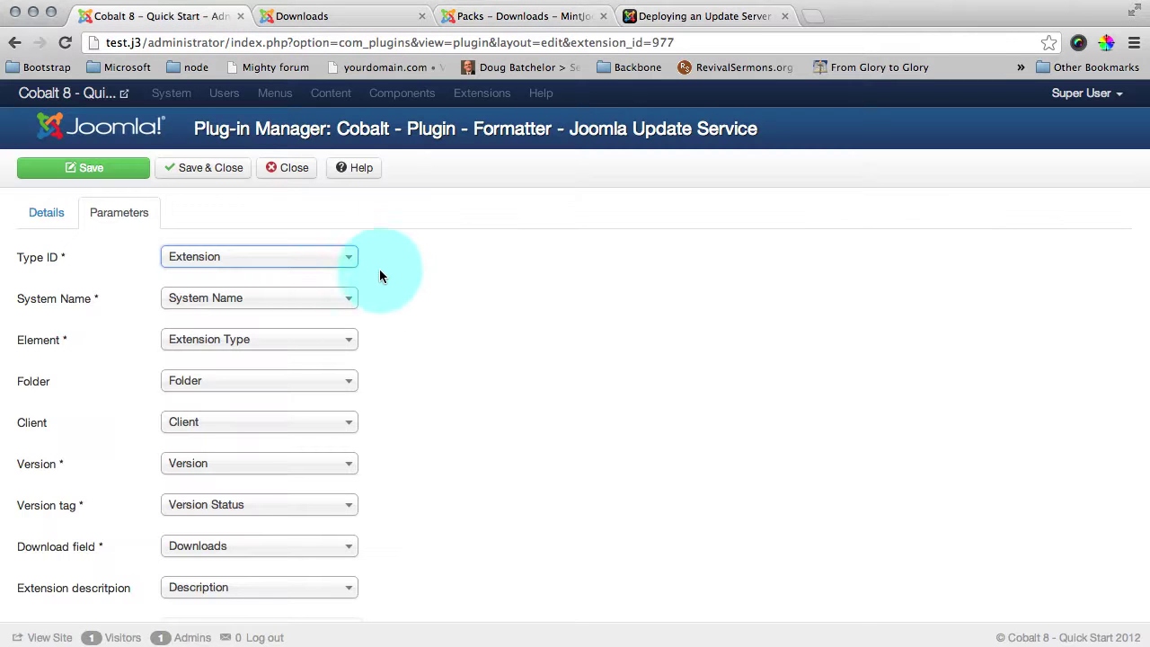
- Review the remaining plugin parameters through the maintainer fields and target version, then save and close the plugin
{"action": "key", "text": "Tab"}
{"action": "key", "text": "Tab"}
{"action": "scroll", "coordinate": [461, 509], "scroll_direction": "down", "scroll_amount": 3}
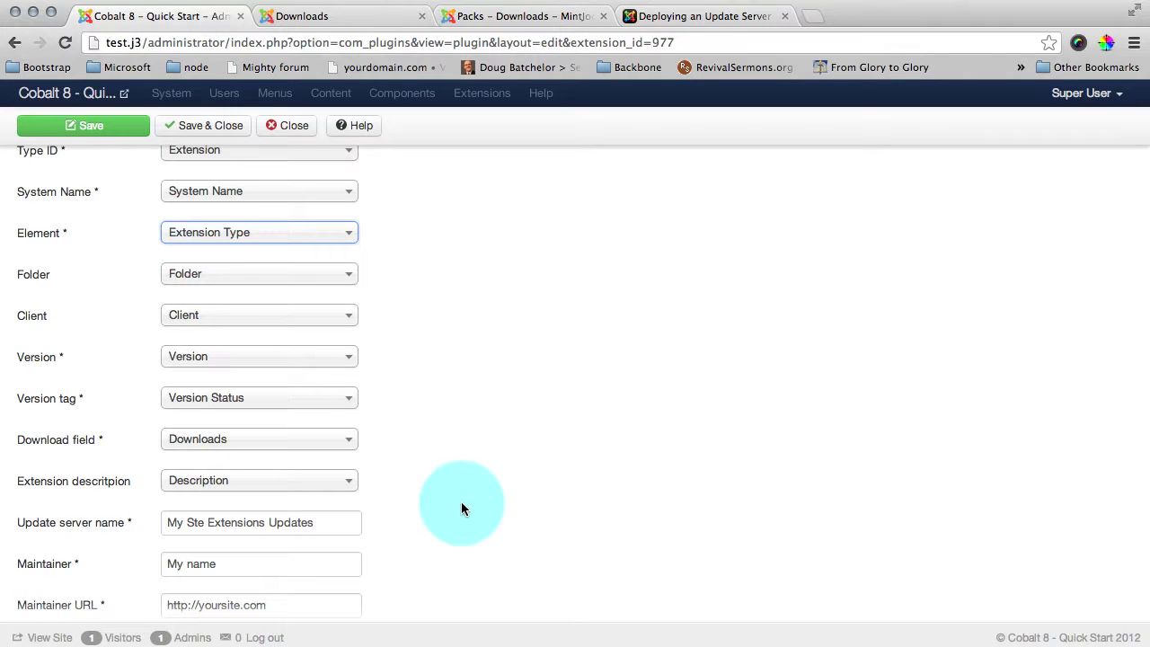
{"action": "scroll", "coordinate": [461, 509], "scroll_direction": "down", "scroll_amount": 2}
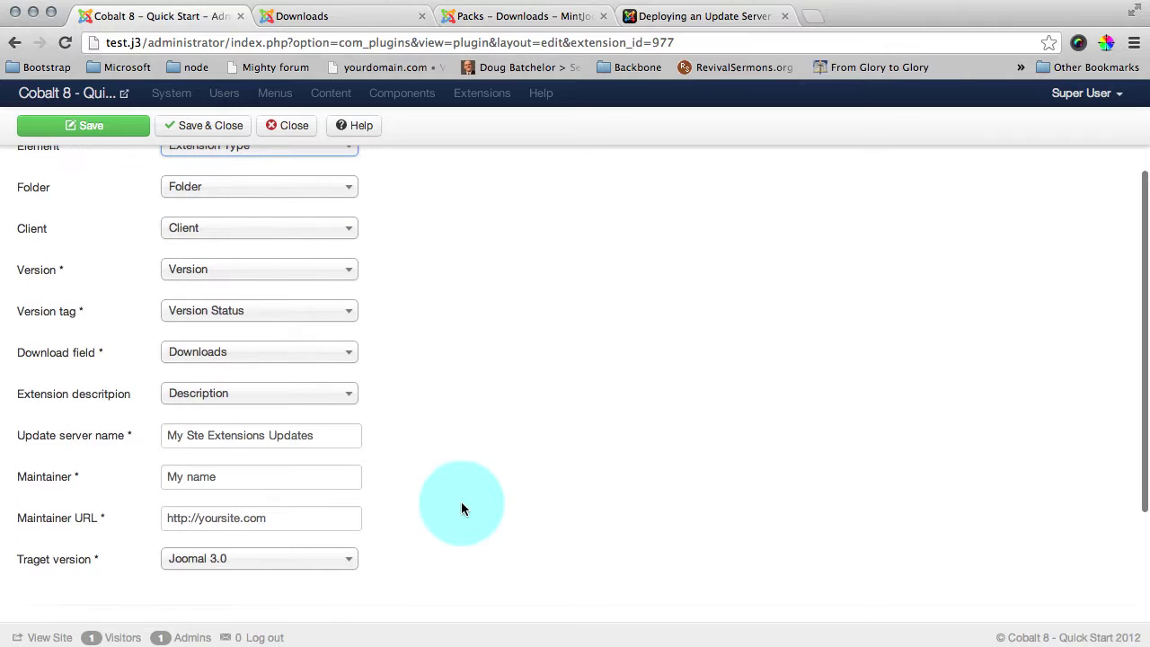
{"action": "left_click", "coordinate": [225, 475]}
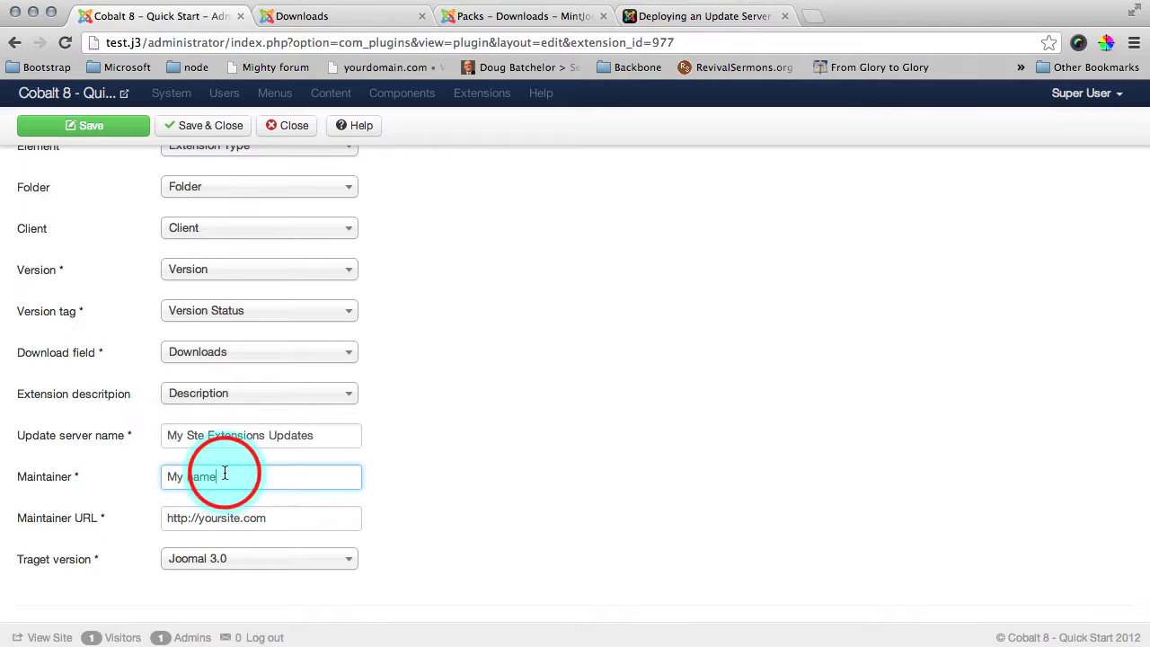
{"action": "left_click", "coordinate": [224, 516]}
{"action": "left_click", "coordinate": [385, 563]}
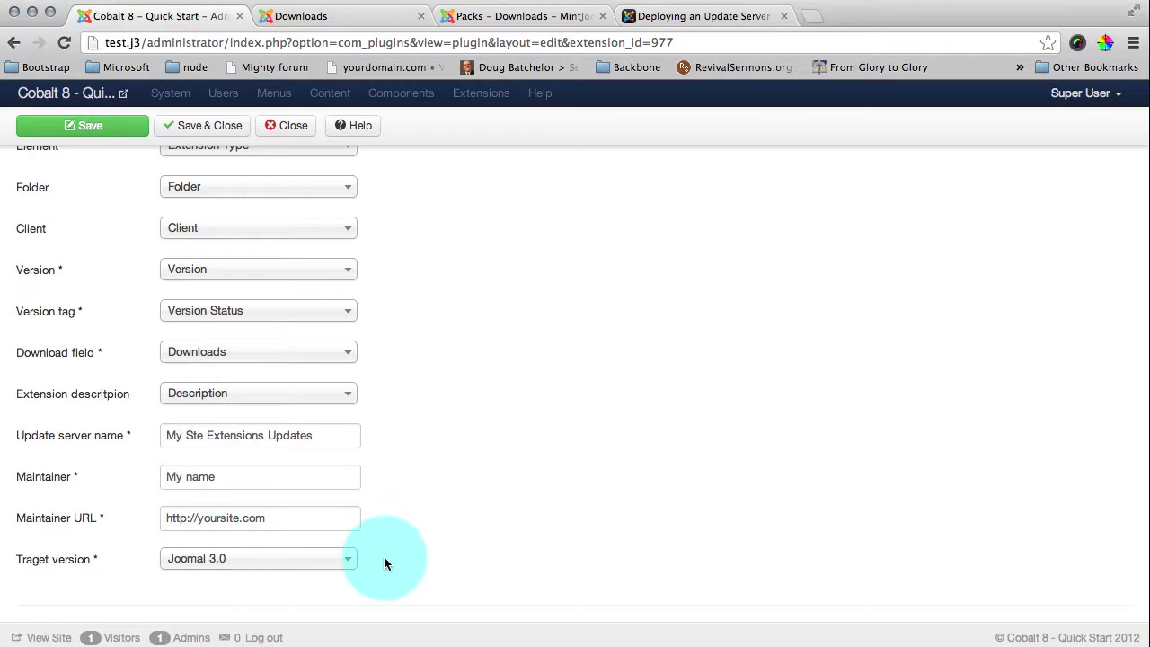
{"action": "scroll", "coordinate": [383, 563], "scroll_direction": "up", "scroll_amount": 3}
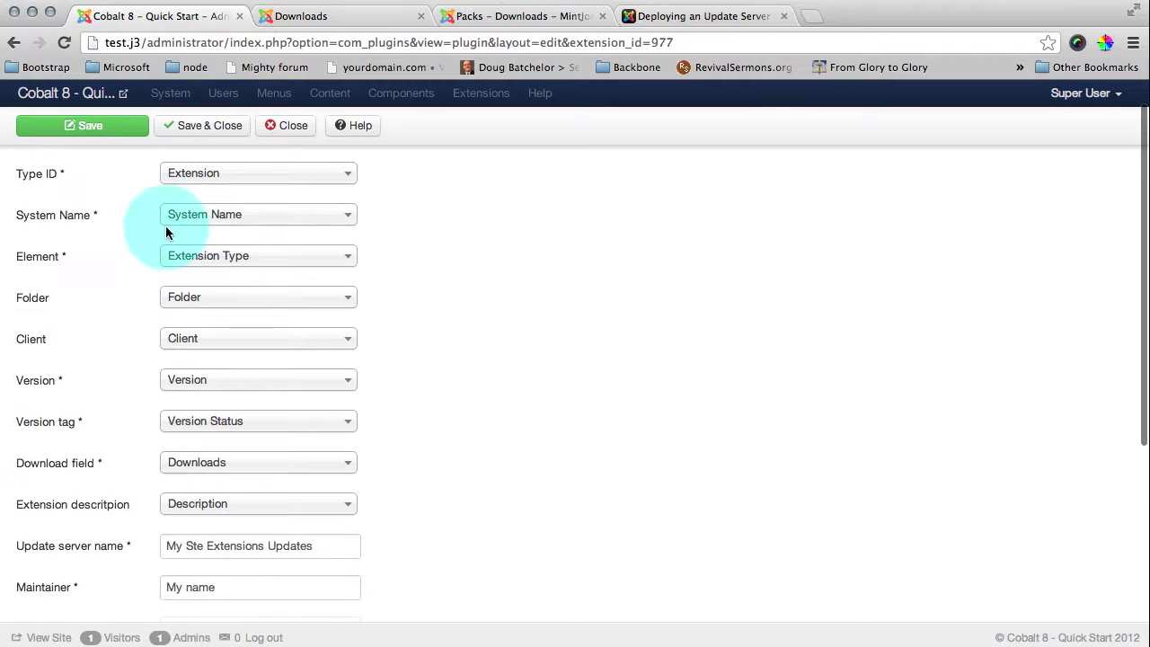
{"action": "left_click", "coordinate": [193, 126]}
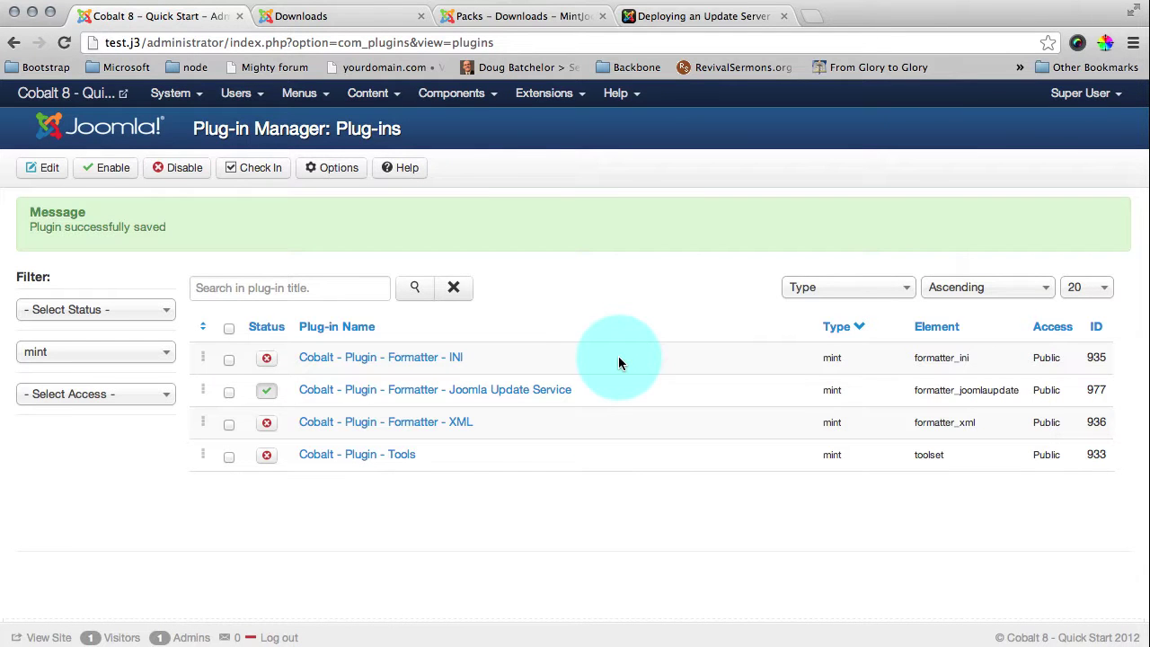
- Switch to the front-end Downloads page and load its address with ?formatter=joomlaupdate appended
{"action": "left_click", "coordinate": [321, 18]}
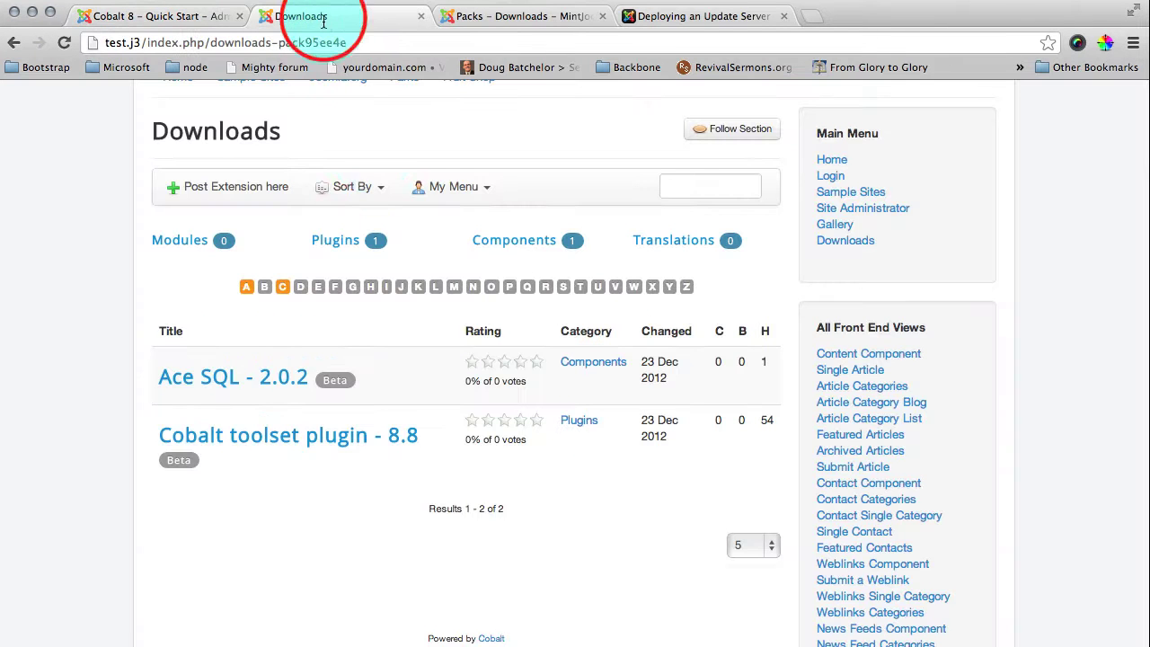
{"action": "left_click", "coordinate": [355, 43]}
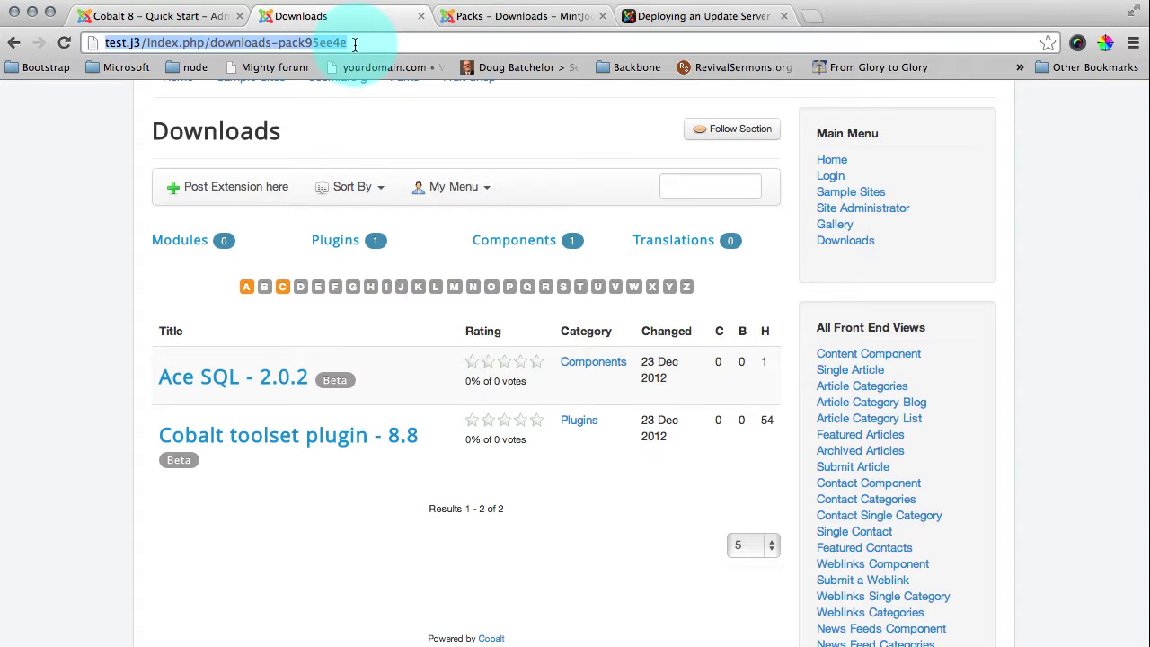
{"action": "key", "text": "Right"}
{"action": "type", "text": "?"}
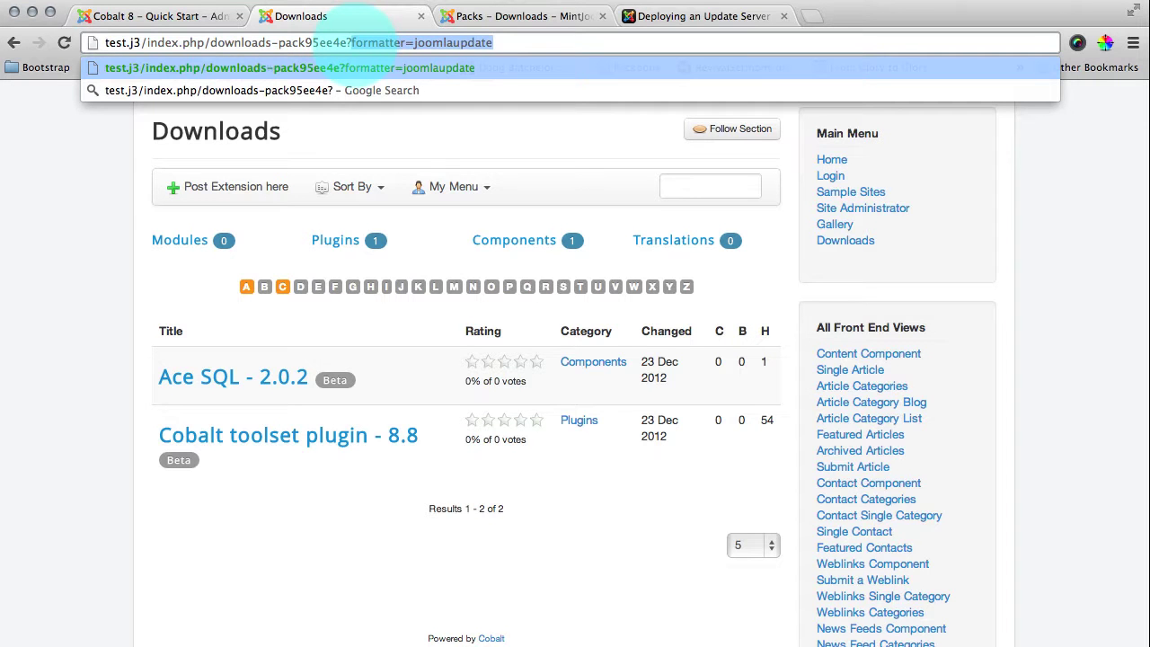
{"action": "key", "text": "Return"}
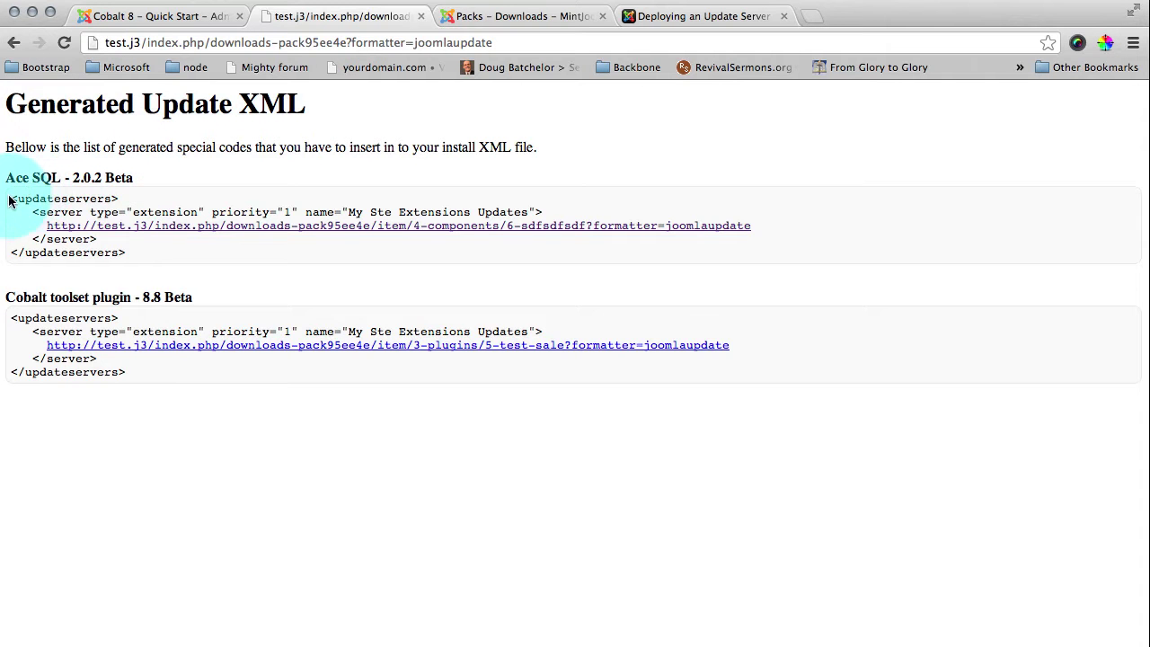
- Examine the generated updateservers codes, open the Ace SQL update XML and return to the Downloads list
{"action": "left_click_drag", "start_coordinate": [9, 200], "coordinate": [127, 251]}
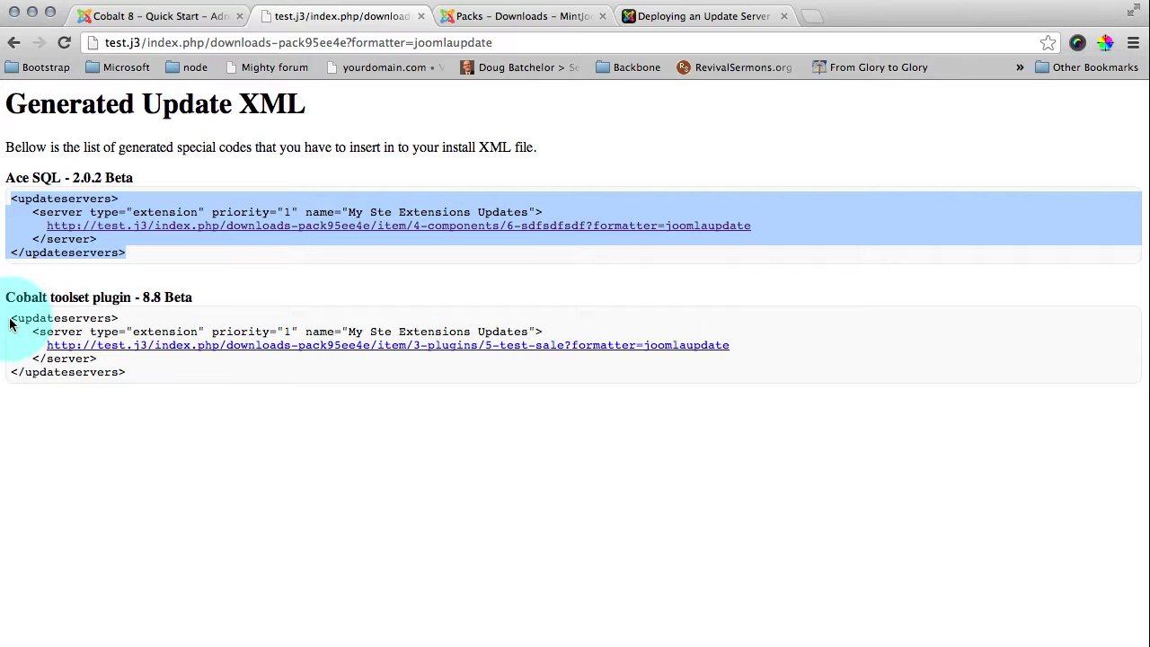
{"action": "left_click_drag", "start_coordinate": [13, 320], "coordinate": [134, 387]}
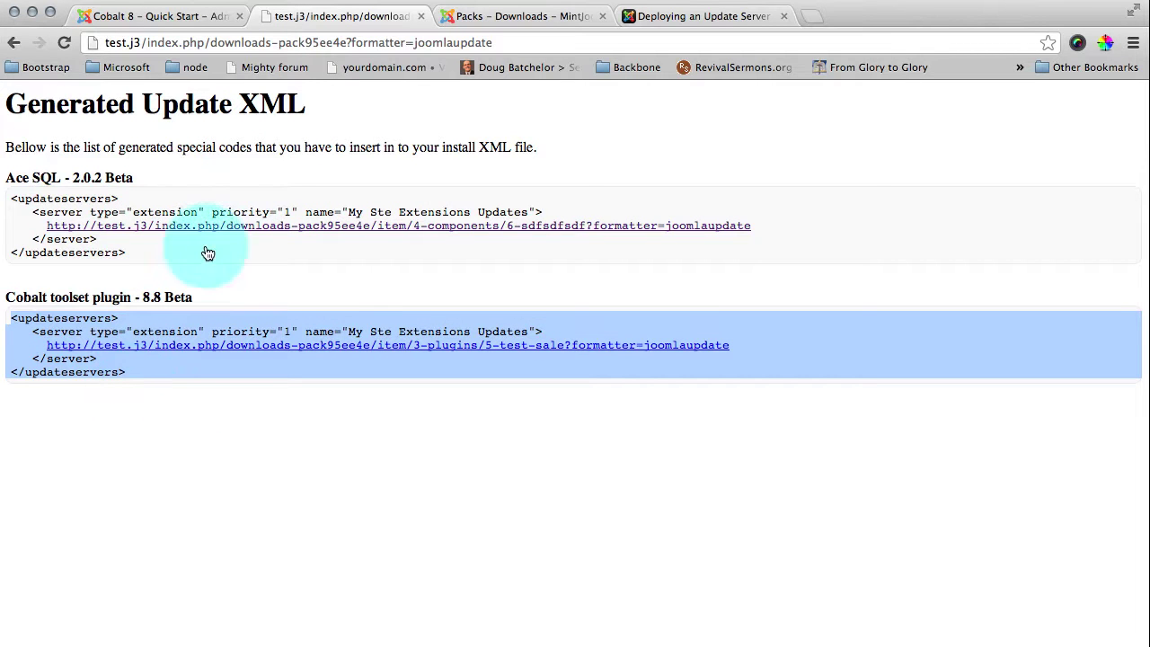
{"action": "left_click", "coordinate": [258, 230]}
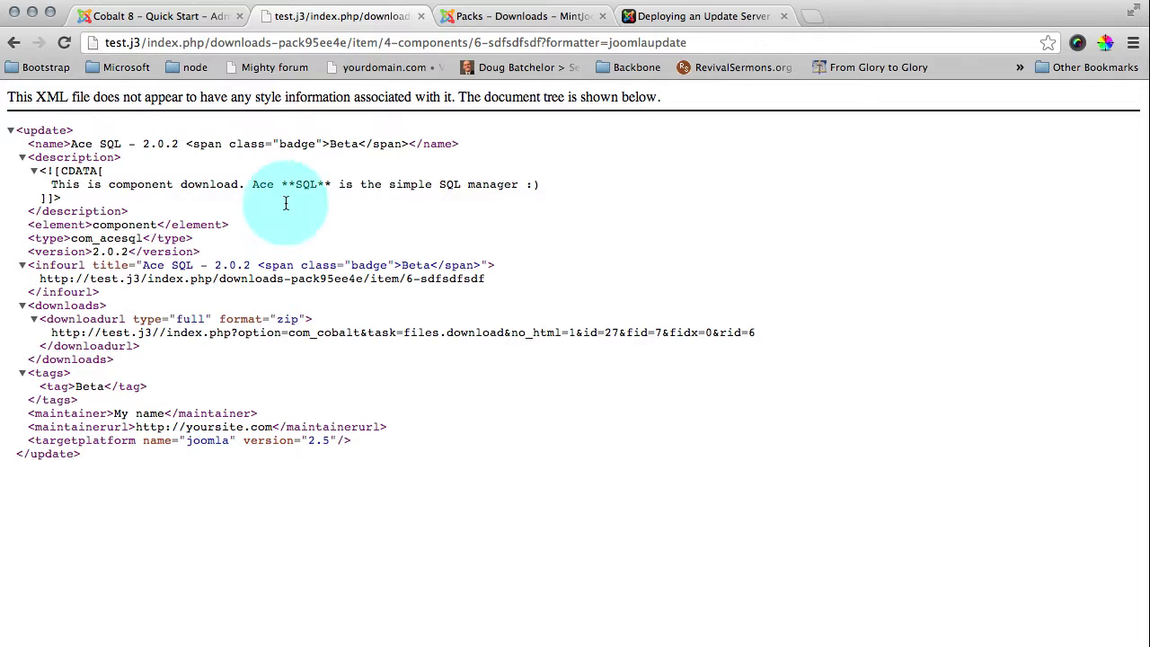
{"action": "left_click", "coordinate": [13, 42]}
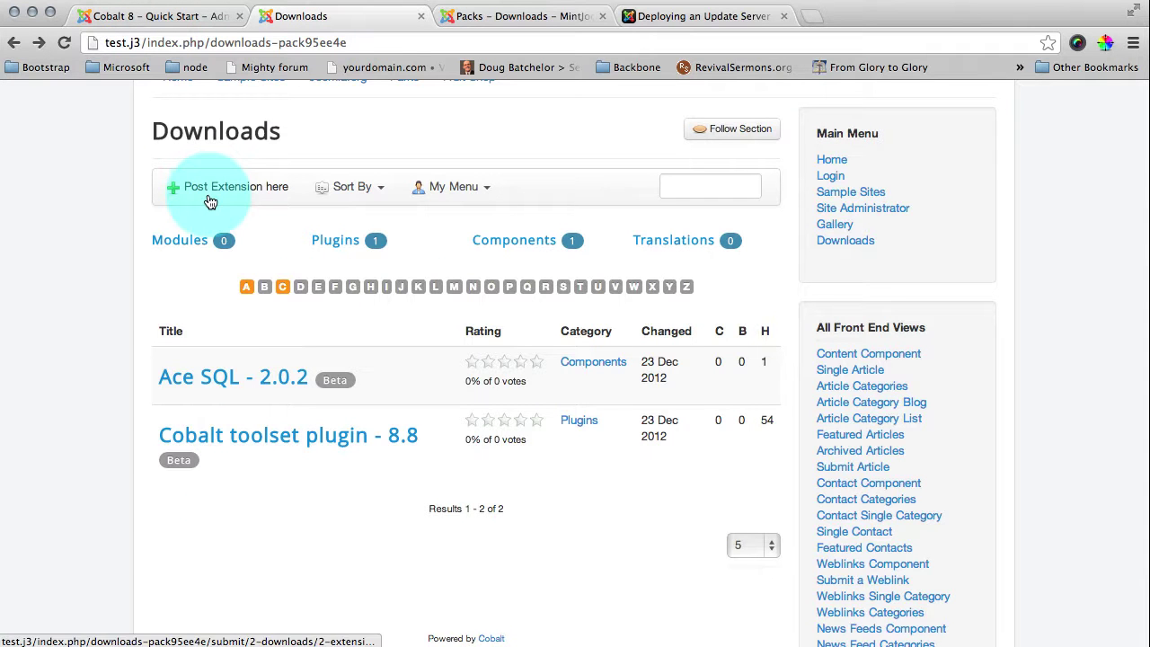
- Open the Ace SQL extension for editing from the Downloads list and set its version to 2.0.3
{"action": "mouse_move", "coordinate": [387, 368]}
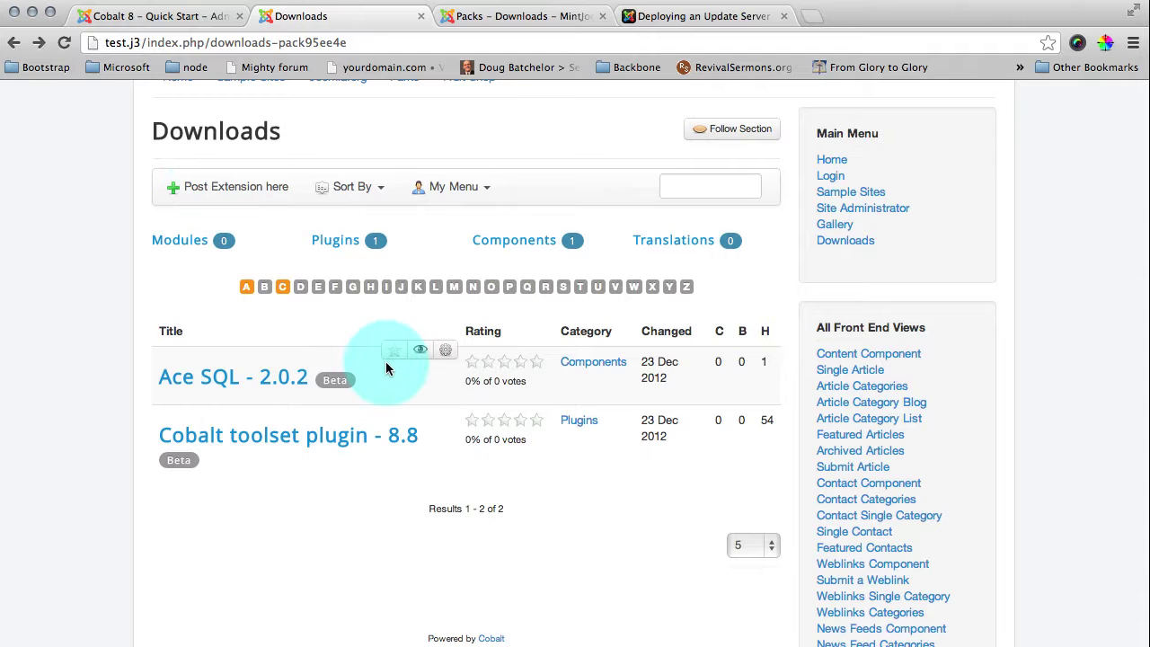
{"action": "left_click", "coordinate": [446, 351]}
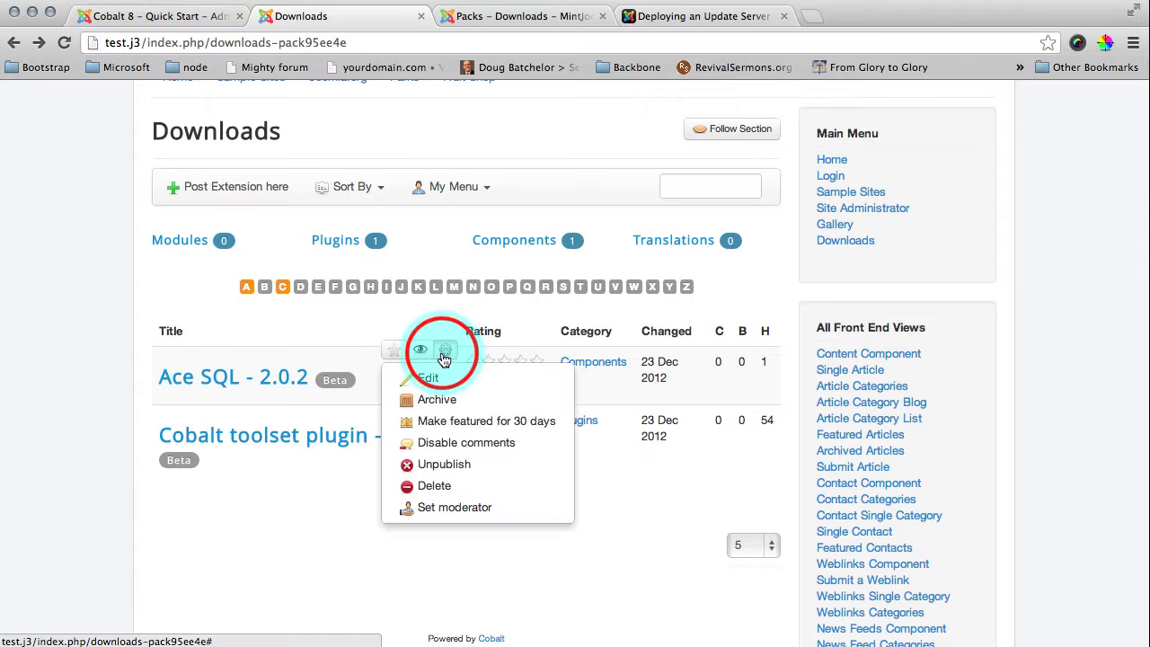
{"action": "left_click", "coordinate": [440, 371]}
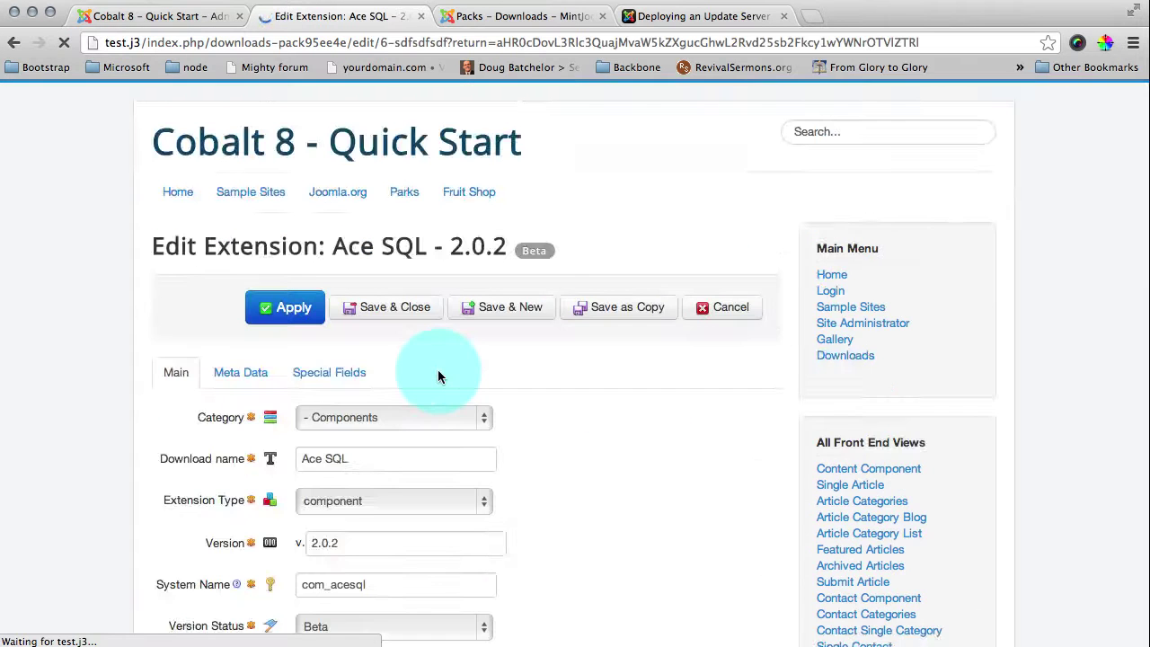
{"action": "scroll", "coordinate": [437, 375], "scroll_direction": "down", "scroll_amount": 3}
{"action": "left_click", "coordinate": [342, 386]}
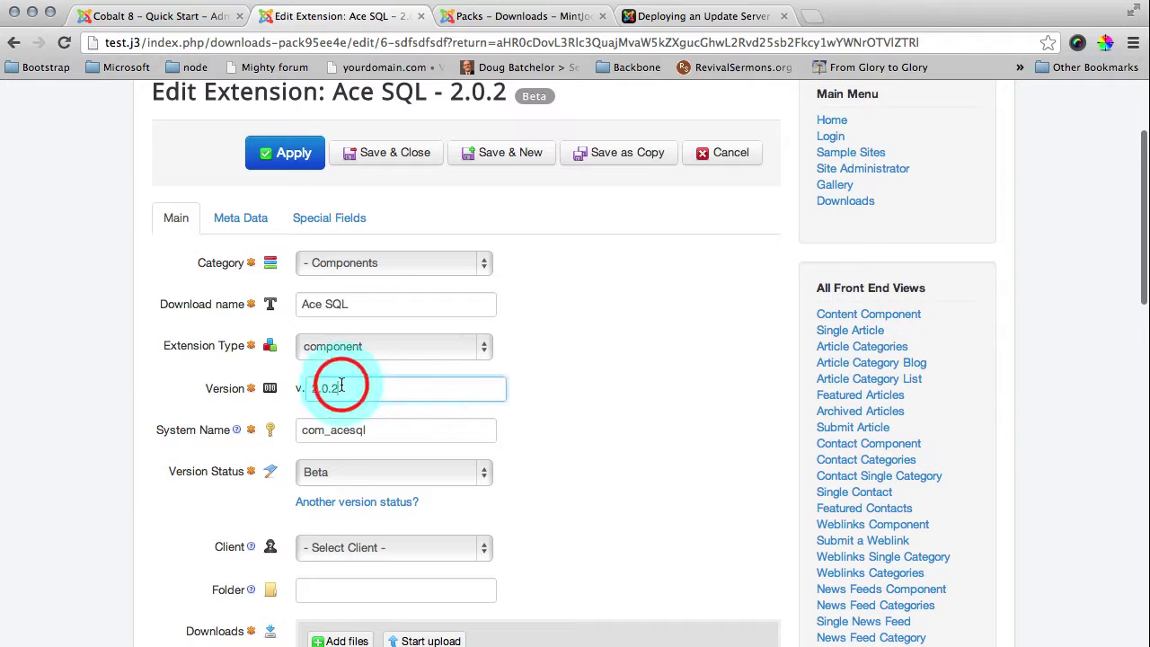
{"action": "key", "text": "BackSpace"}
{"action": "type", "text": "3"}
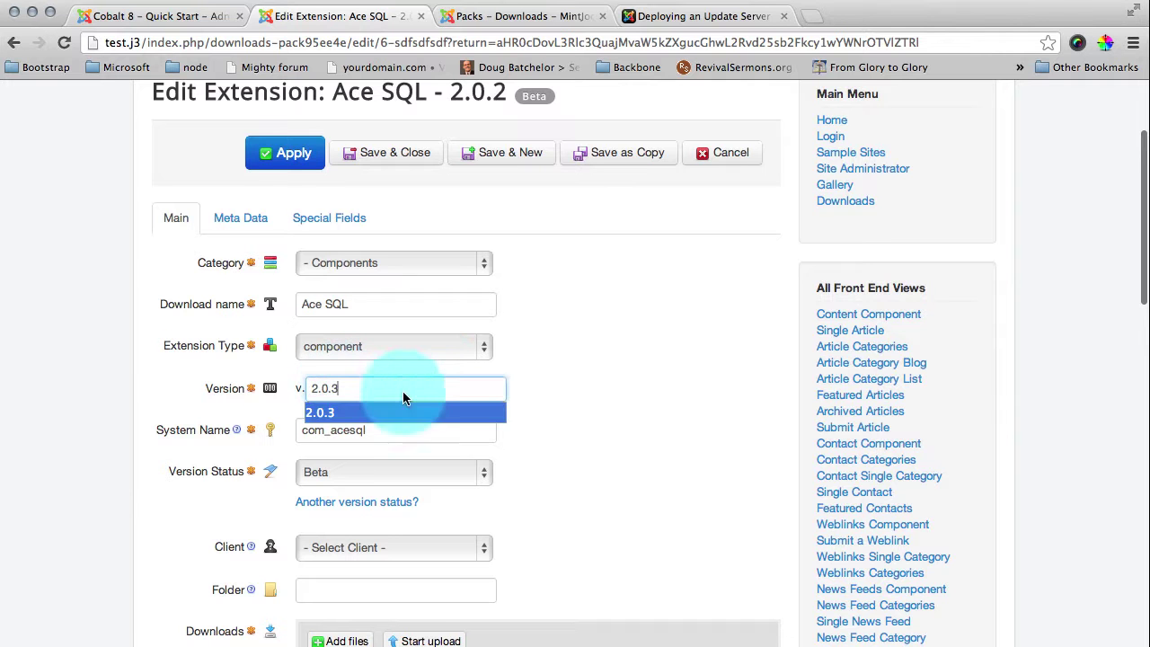
{"action": "left_click", "coordinate": [575, 422]}
- Add pack_pack95ee4e.build.v.8.10.zip from the cache folder to the extension's Downloads field and upload it
{"action": "scroll", "coordinate": [574, 424], "scroll_direction": "down", "scroll_amount": 5}
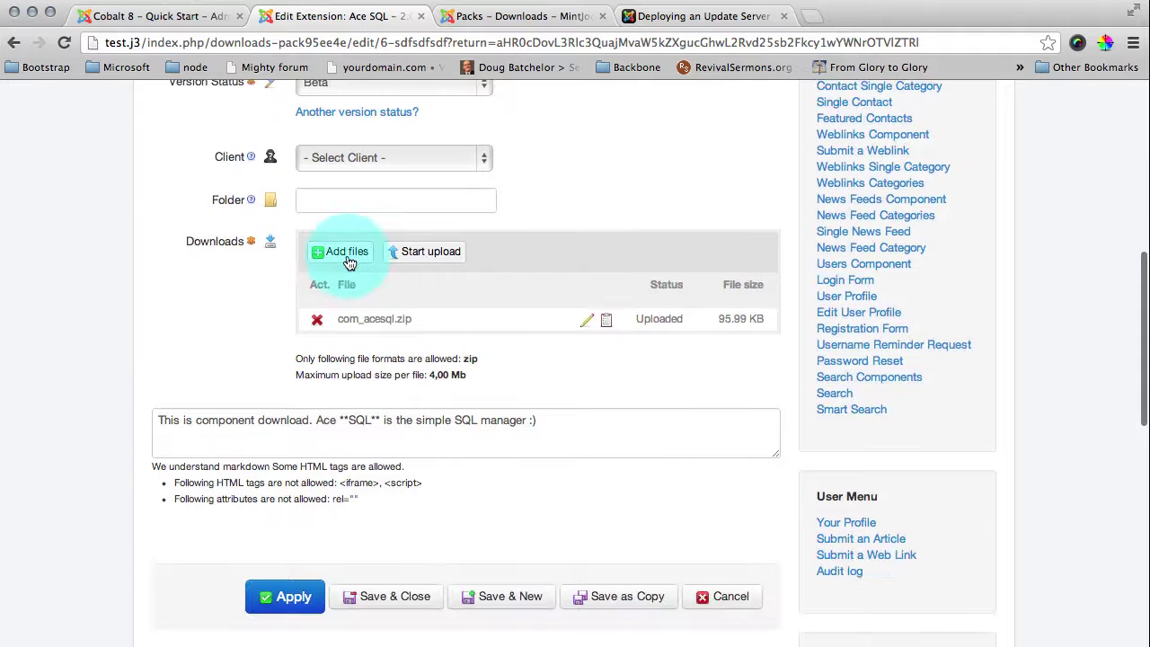
{"action": "left_click", "coordinate": [348, 260]}
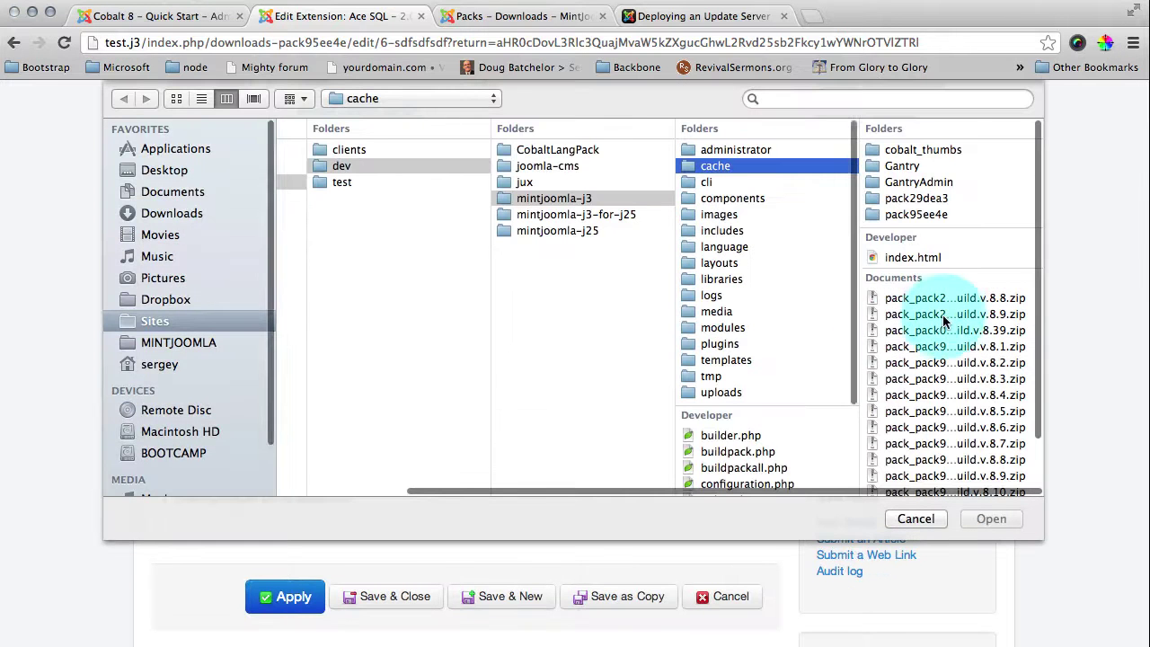
{"action": "scroll", "coordinate": [965, 431], "scroll_direction": "down", "scroll_amount": 1}
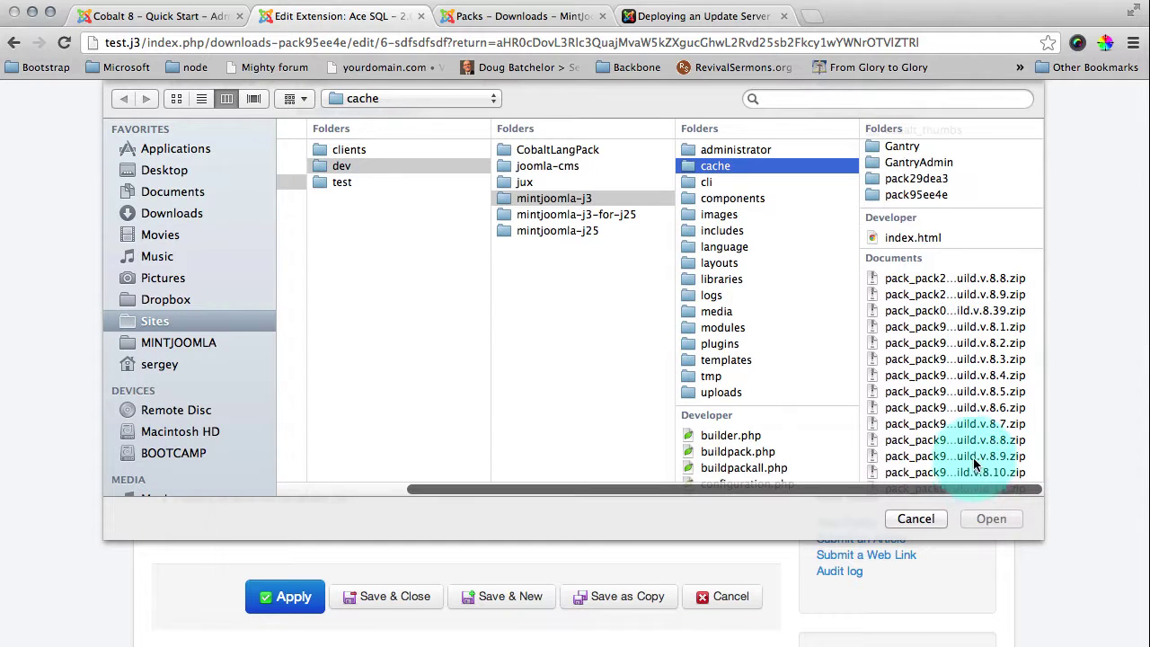
{"action": "left_click", "coordinate": [975, 476]}
{"action": "double_click", "coordinate": [955, 471]}
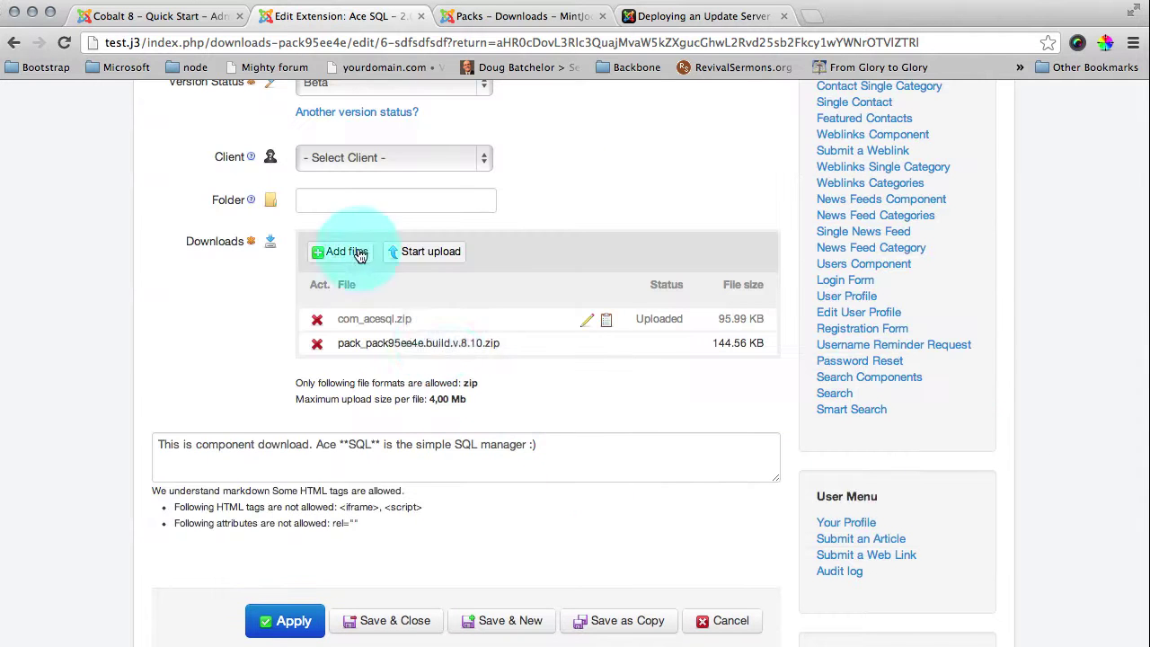
{"action": "left_click", "coordinate": [428, 258]}
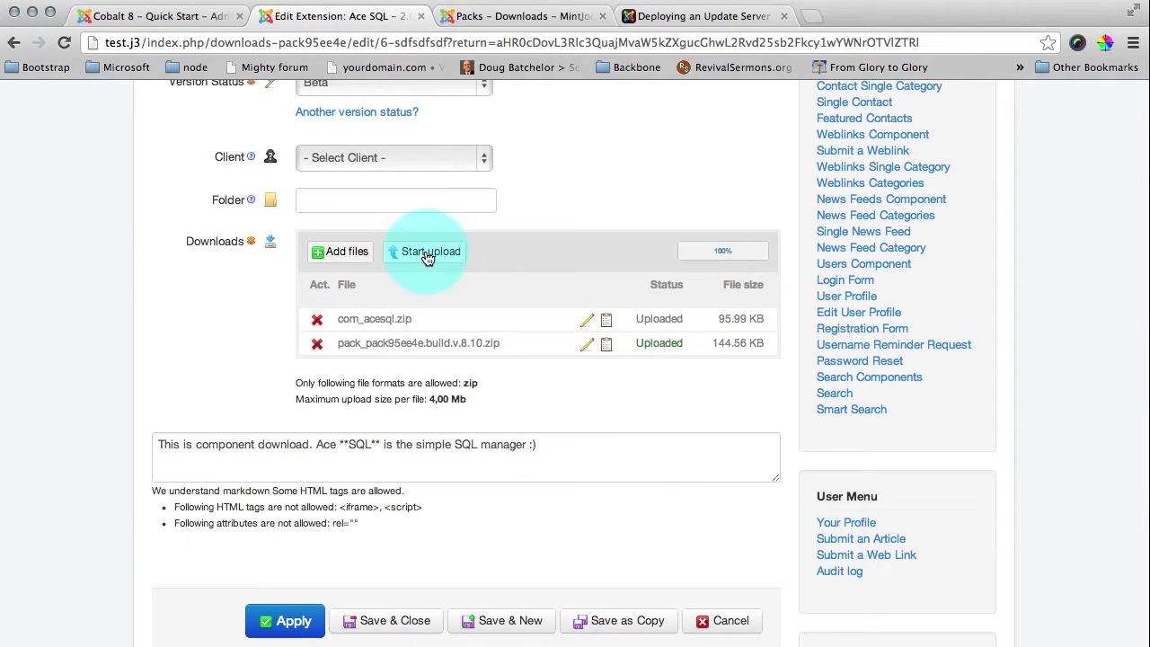
- Delete com_acesql.zip from the extension's downloads and save and close the Ace SQL record
{"action": "left_click", "coordinate": [316, 319]}
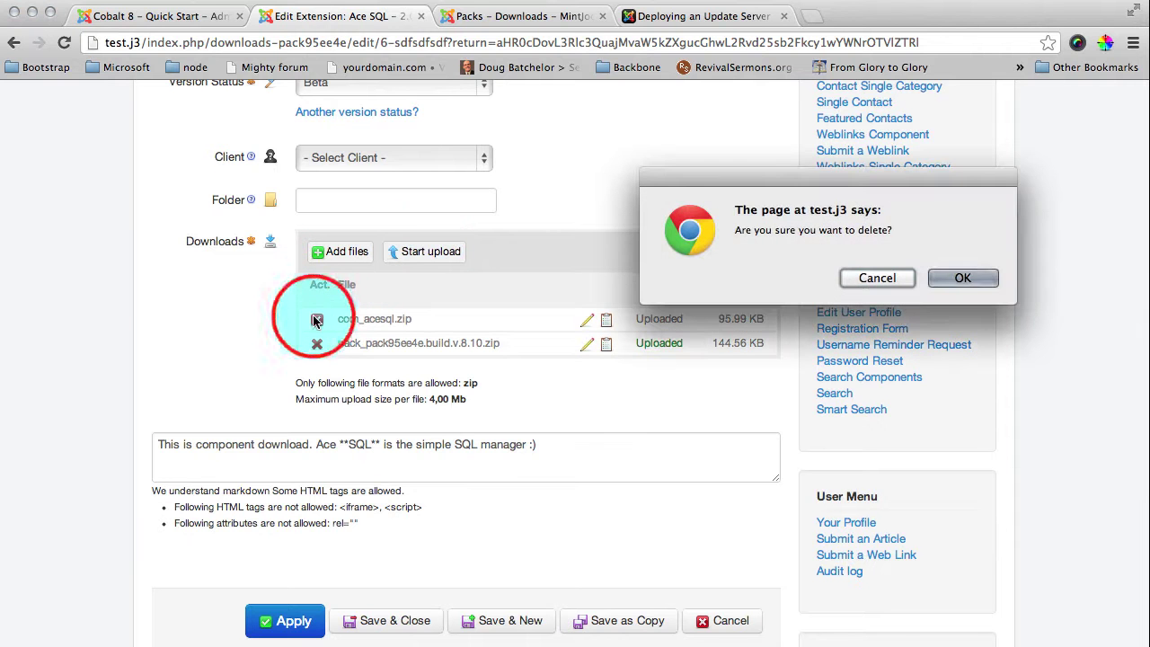
{"action": "left_click", "coordinate": [962, 278]}
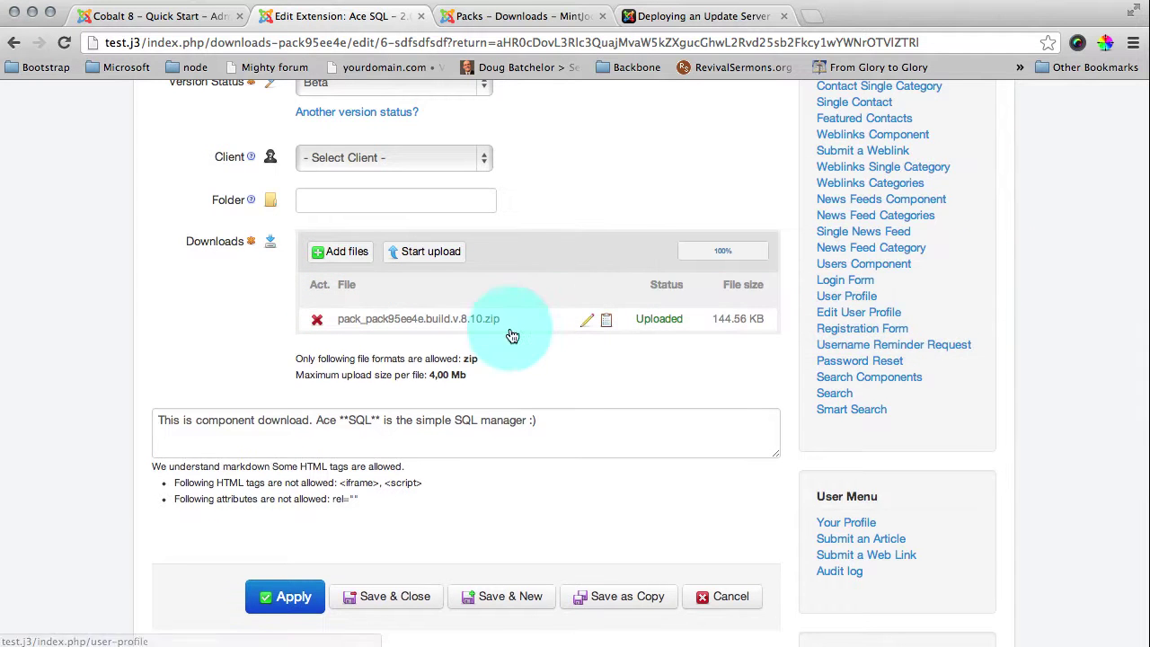
{"action": "scroll", "coordinate": [529, 338], "scroll_direction": "up", "scroll_amount": 10}
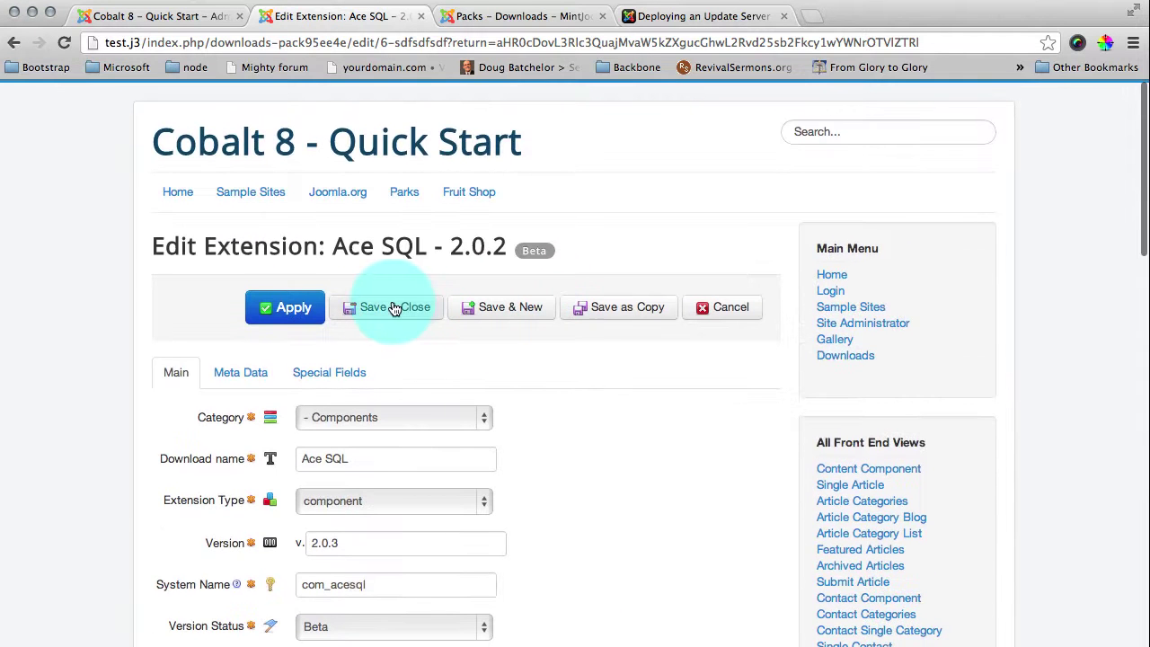
{"action": "left_click", "coordinate": [374, 308]}
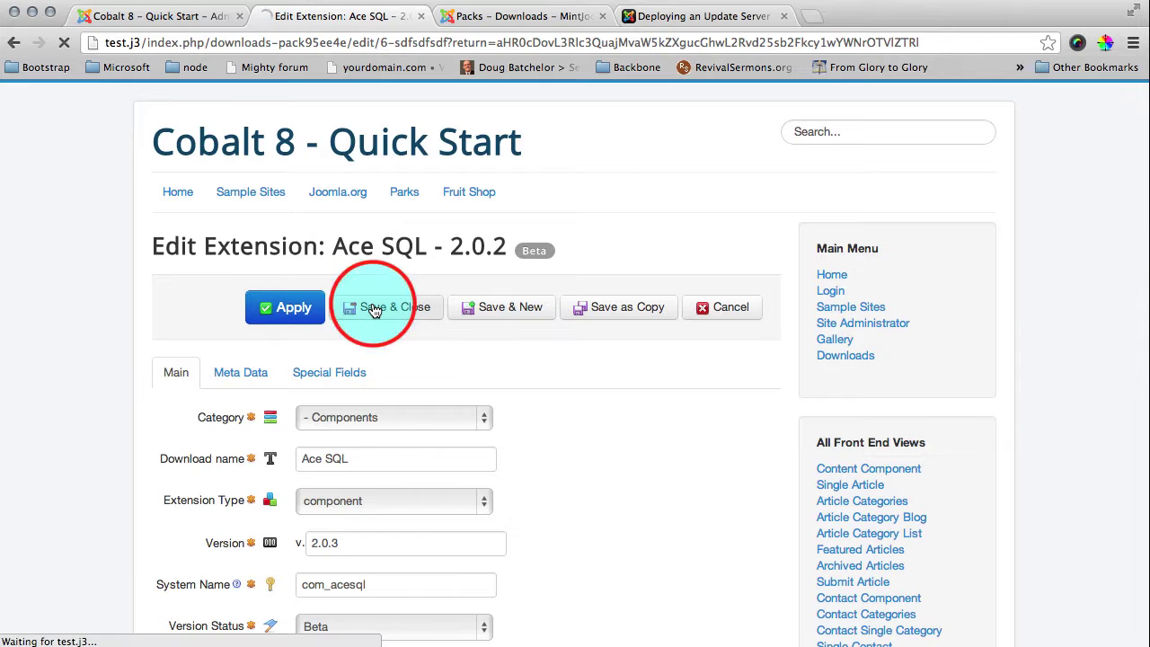
{"action": "scroll", "coordinate": [380, 403], "scroll_direction": "down", "scroll_amount": 3}
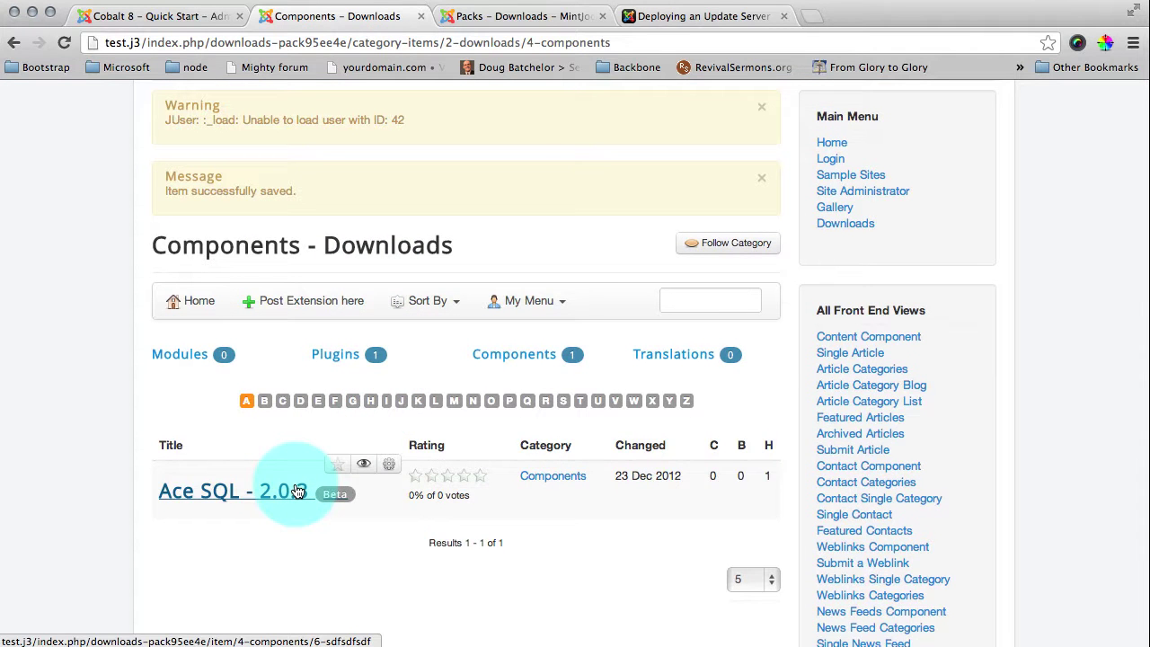
- Go to the Downloads section and load its URL with ?formatter=joomlaupdate appended to generate the update server codes
{"action": "left_click", "coordinate": [586, 42]}
{"action": "scroll", "coordinate": [391, 205], "scroll_direction": "up", "scroll_amount": 2}
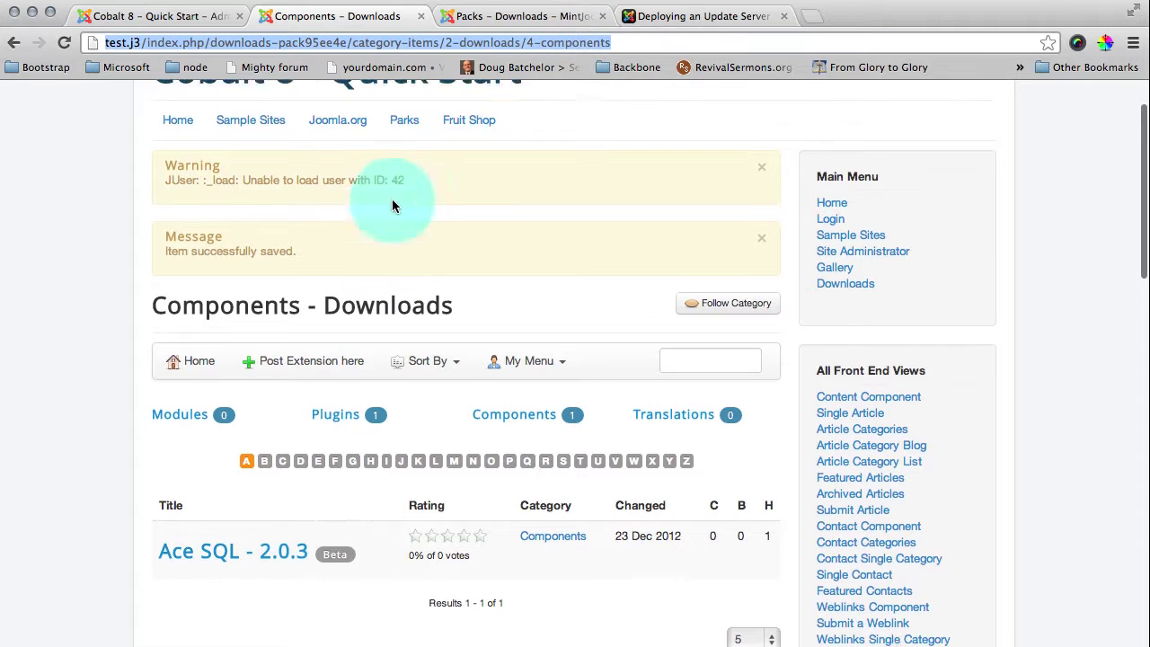
{"action": "left_click", "coordinate": [841, 284]}
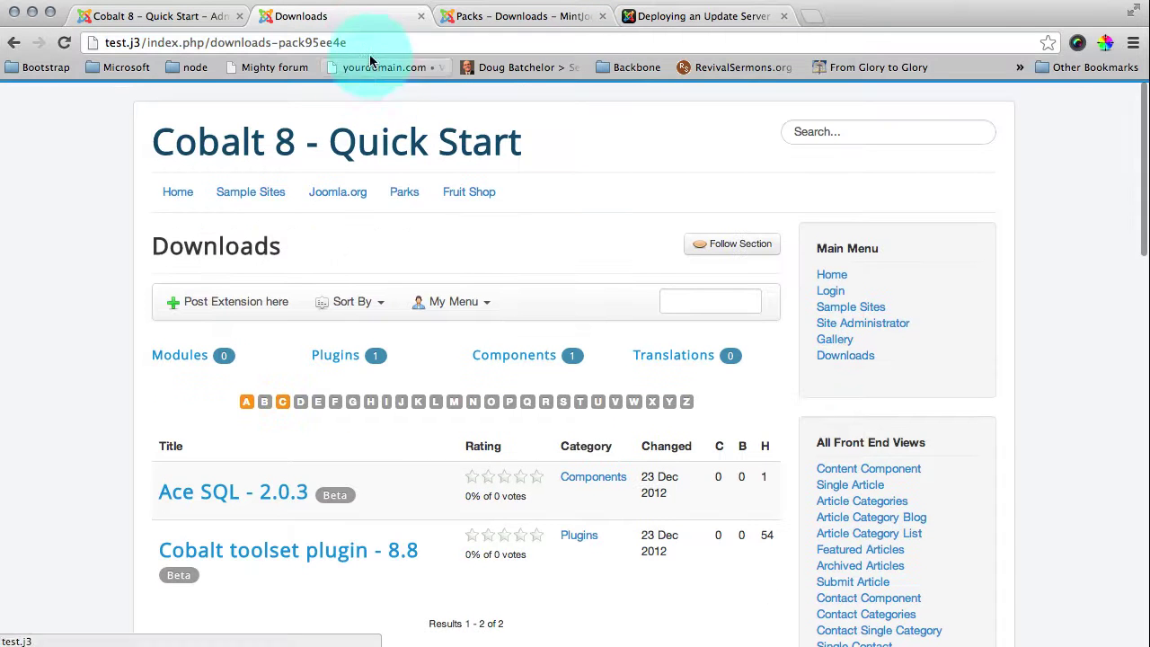
{"action": "left_click", "coordinate": [369, 37]}
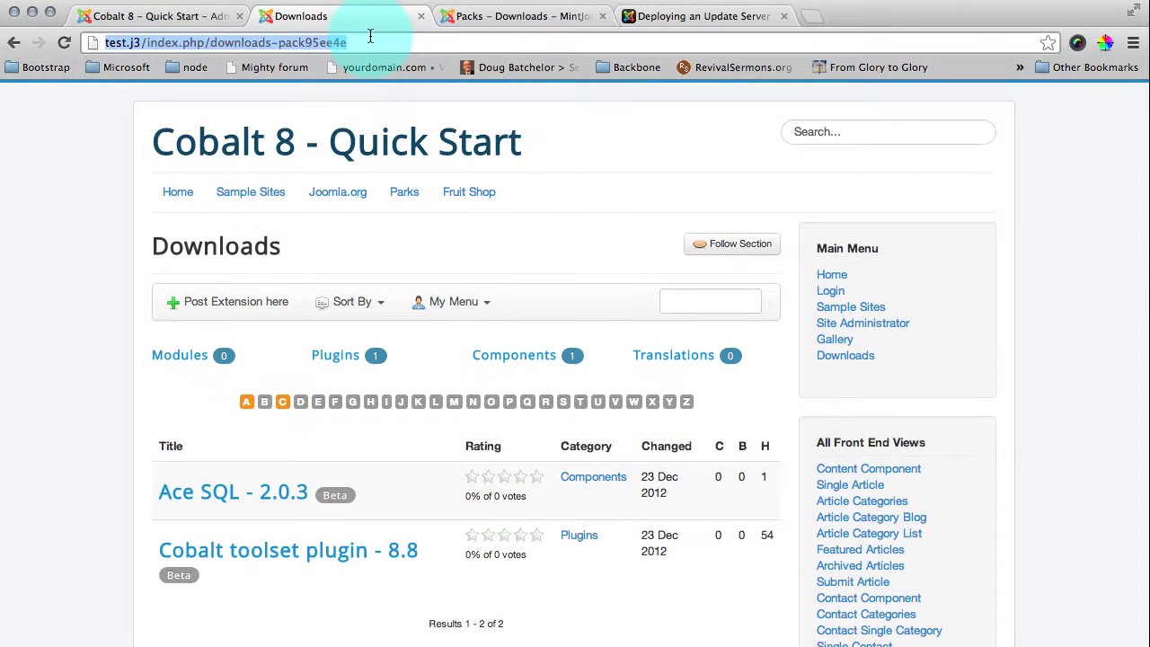
{"action": "left_click", "coordinate": [370, 36]}
{"action": "type", "text": "?formatter=joomlaupdate"}
{"action": "key", "text": "Return"}
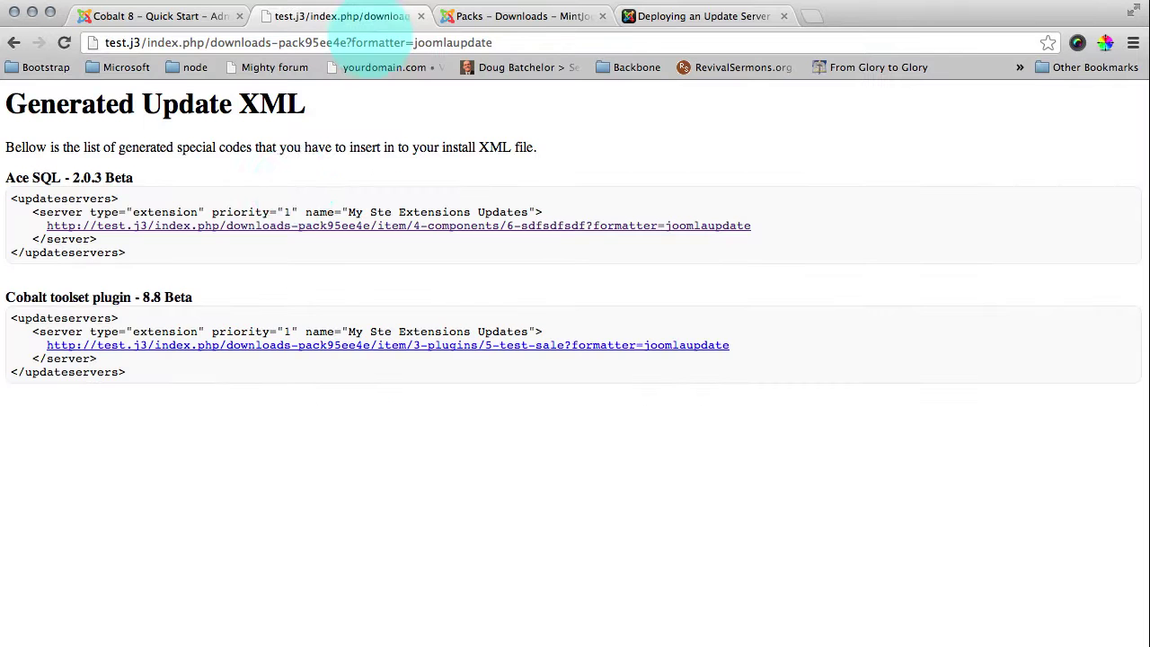
- Open the Ace SQL update XML, check its version element and return to the Downloads list
{"action": "left_click", "coordinate": [272, 236]}
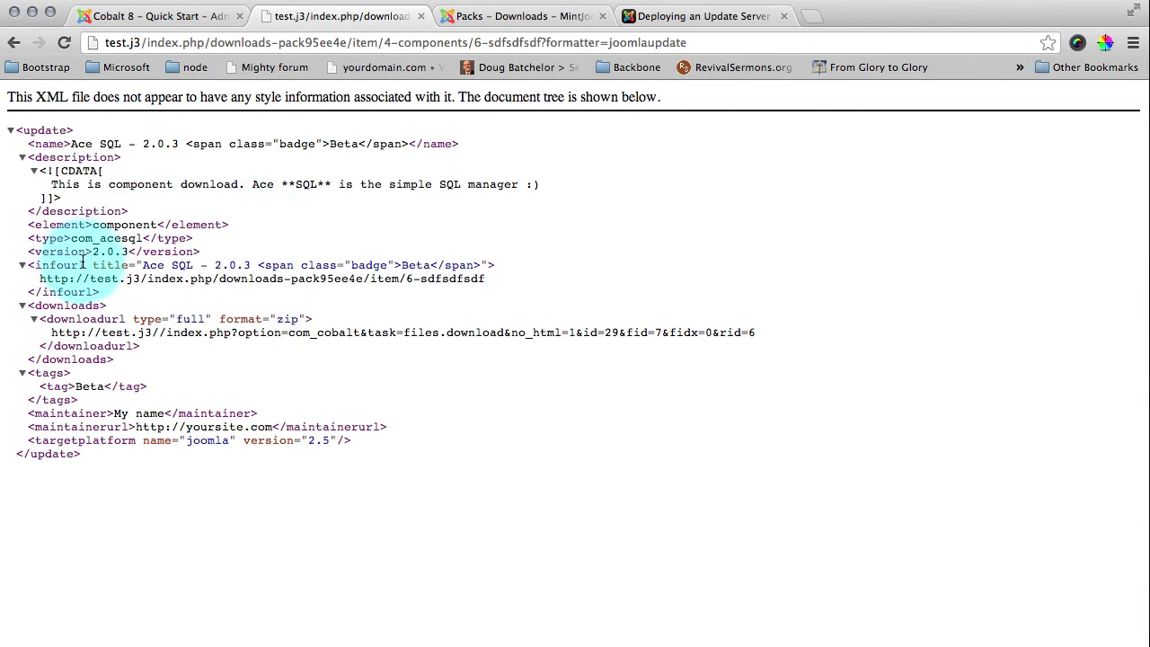
{"action": "left_click_drag", "start_coordinate": [93, 252], "coordinate": [129, 253]}
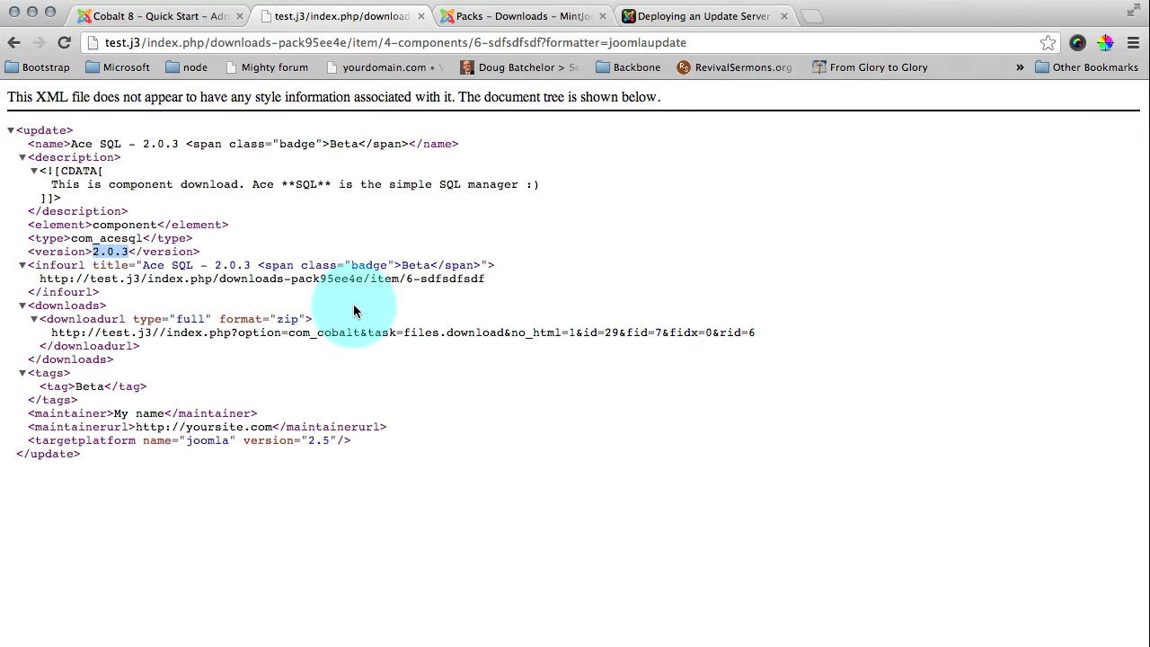
{"action": "key", "text": "super+Left"}
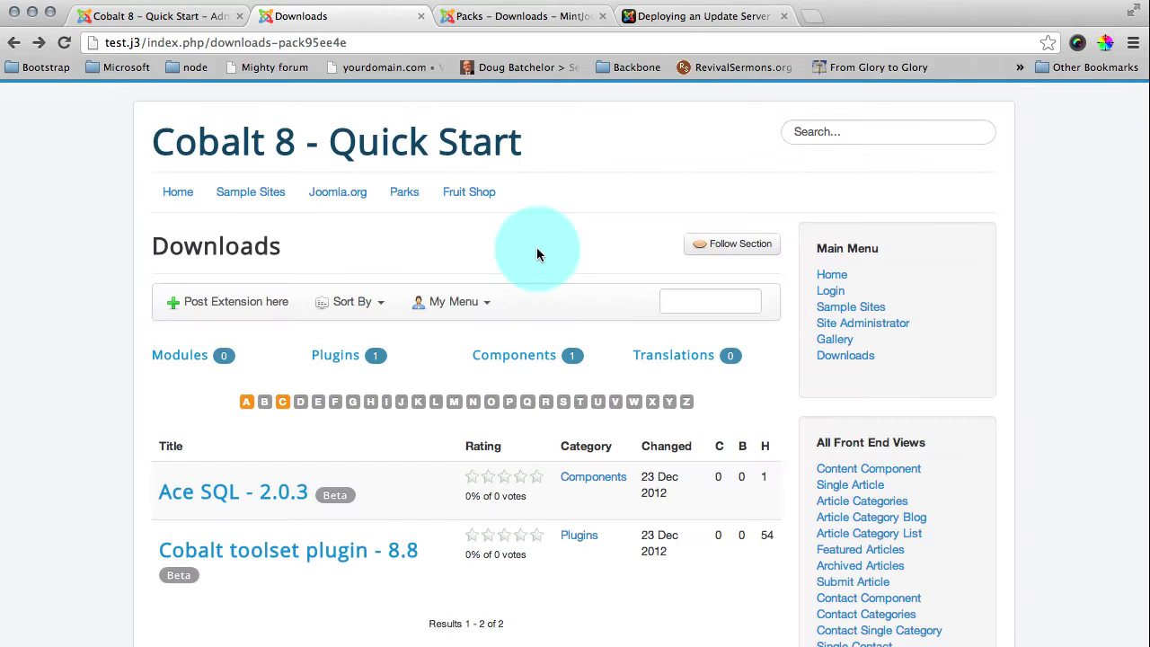